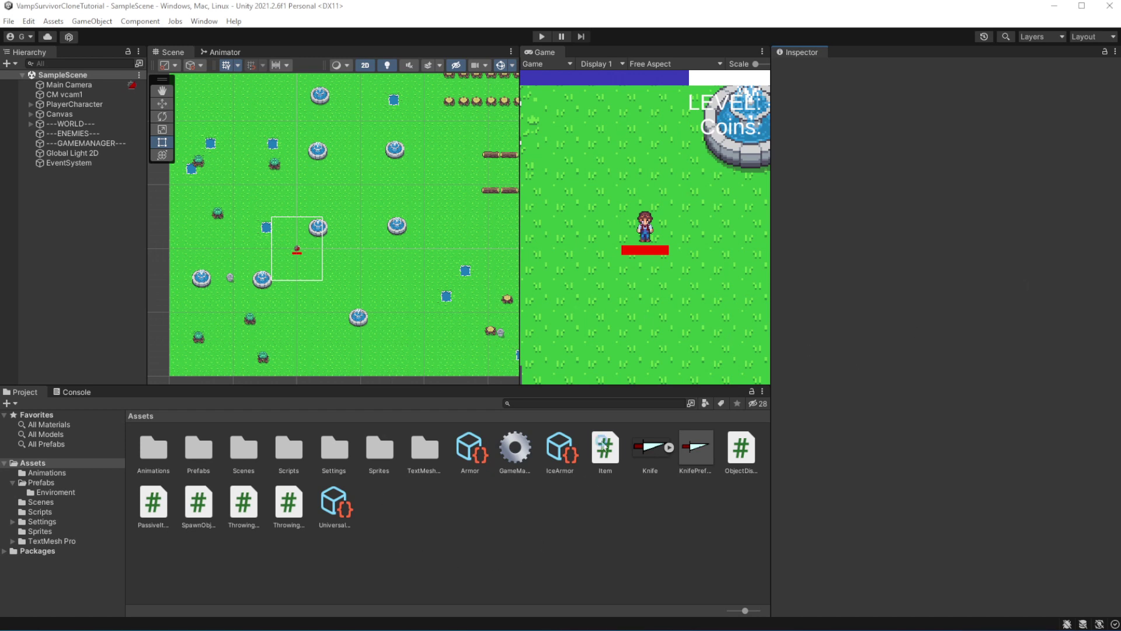
# Move the loose scripts, including GameManager, into the Scripts folder
pyautogui.click(605, 449)
pyautogui.keyDown('ctrl'); pyautogui.click(741, 448); pyautogui.keyUp('ctrl')
pyautogui.keyDown('ctrl'); pyautogui.click(153, 503); pyautogui.keyUp('ctrl')
pyautogui.keyDown('ctrl'); pyautogui.click(199, 502); pyautogui.keyUp('ctrl')
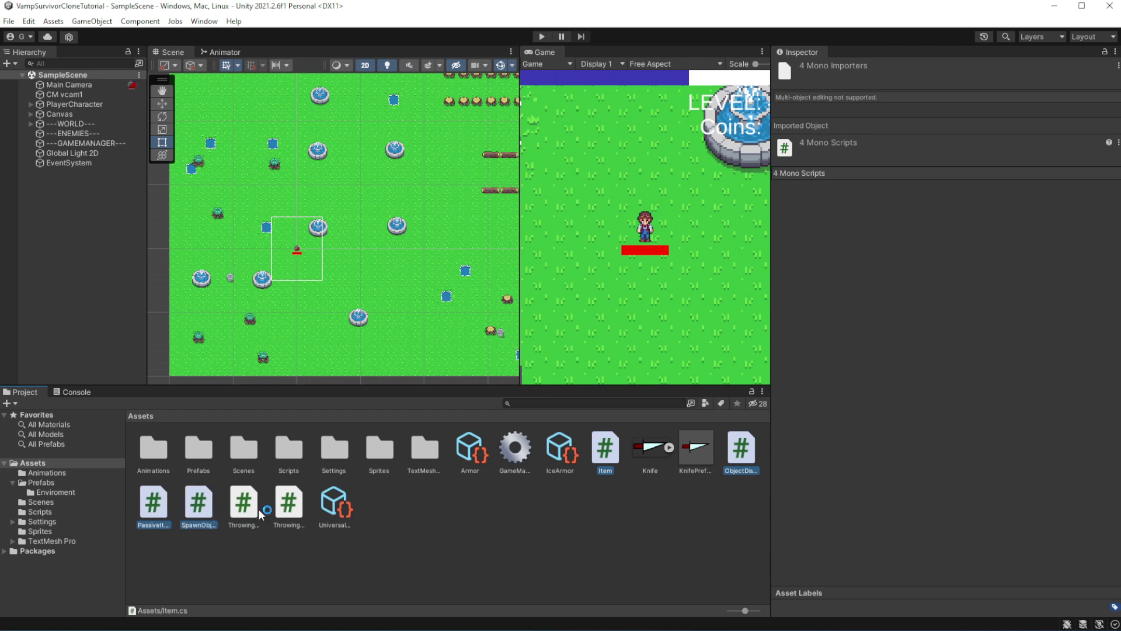
pyautogui.keyDown('ctrl'); pyautogui.click(243, 502); pyautogui.keyUp('ctrl')
pyautogui.keyDown('ctrl'); pyautogui.click(288, 502); pyautogui.keyUp('ctrl')
pyautogui.moveTo(294, 556); pyautogui.dragTo(289, 472)
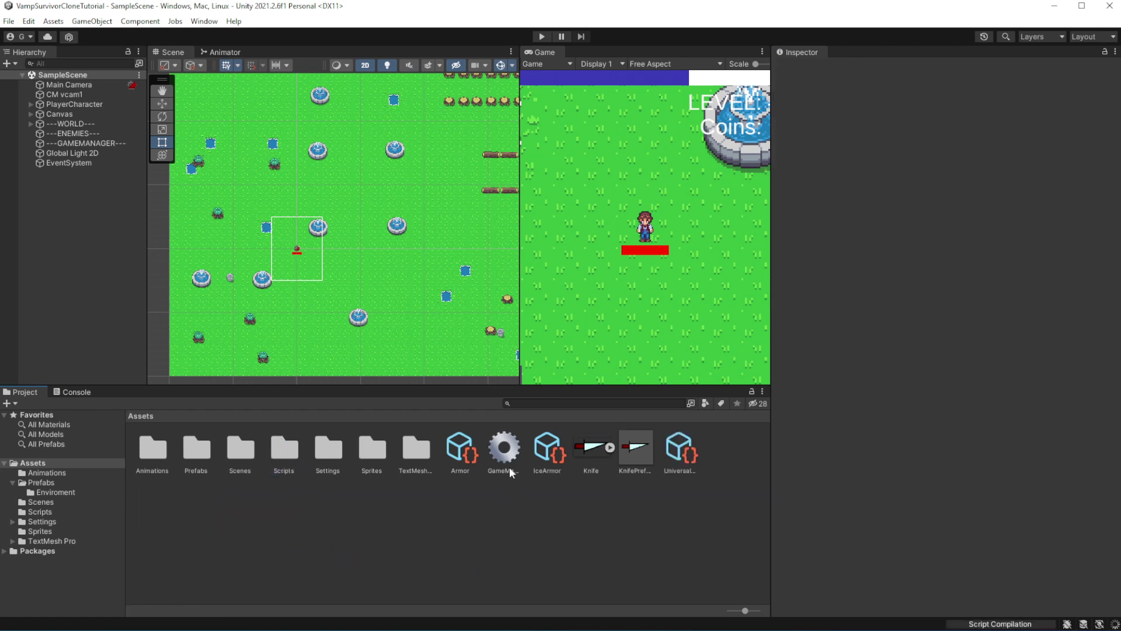
pyautogui.moveTo(506, 453); pyautogui.dragTo(284, 462)
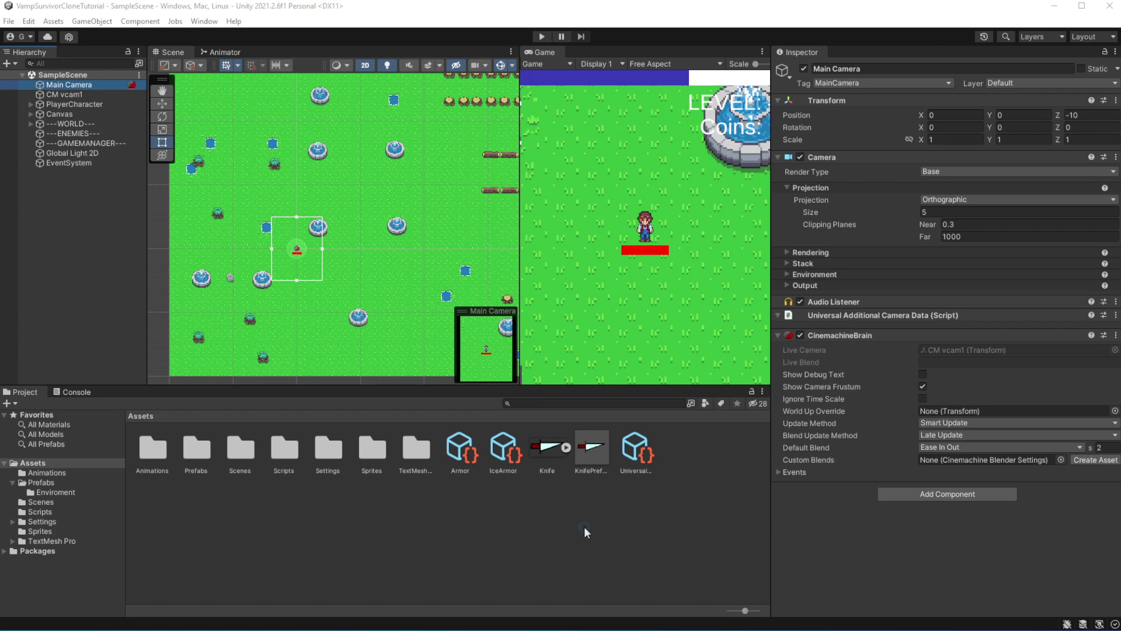
# Move the Knife texture into Sprites and KnifePrefab into Prefabs
pyautogui.click(552, 470)
pyautogui.moveTo(552, 472); pyautogui.dragTo(380, 467)
pyautogui.moveTo(543, 453); pyautogui.dragTo(198, 459)
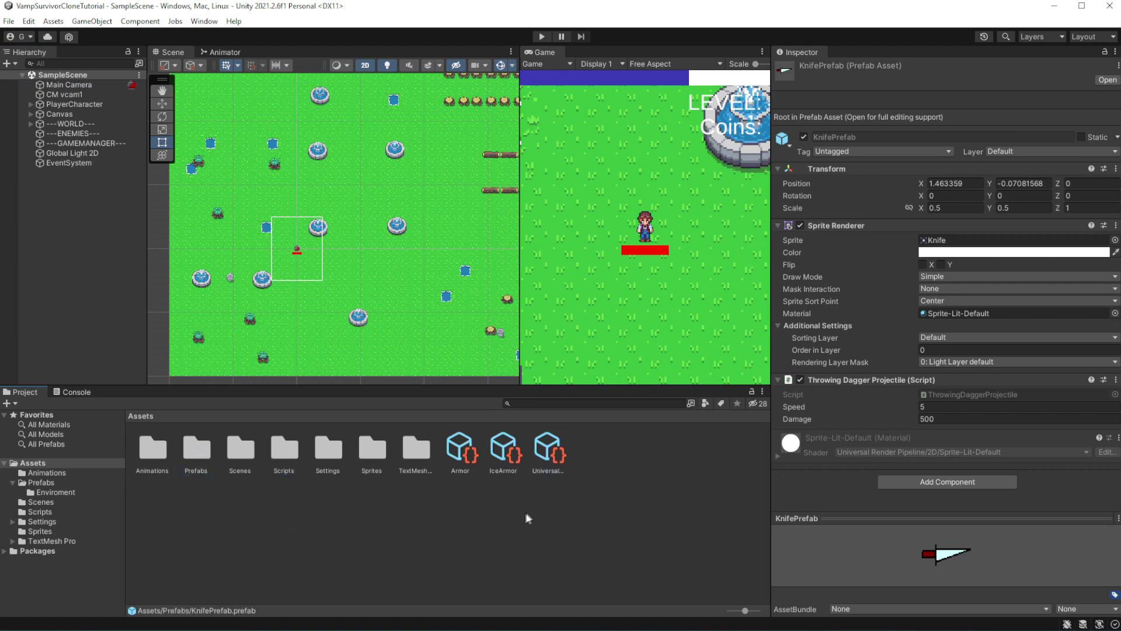
# Create a new folder named Data in Assets
pyautogui.click(508, 517)
pyautogui.rightClick(416, 538)
pyautogui.moveTo(514, 223)
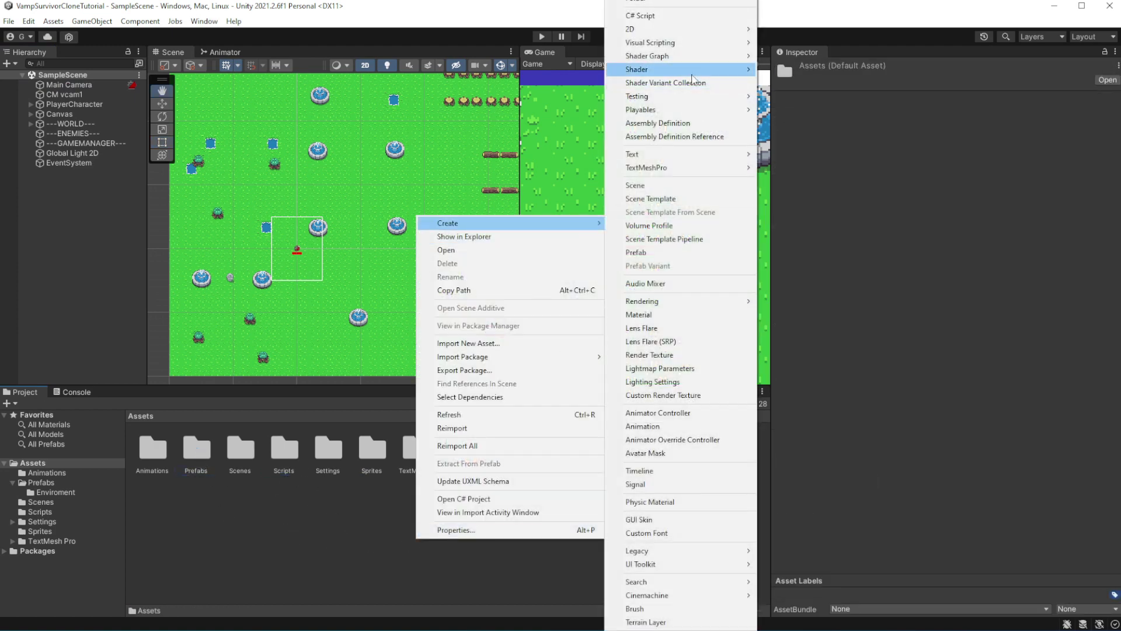
pyautogui.click(683, 2)
pyautogui.write('Data')
pyautogui.press('Return')
# Move the Armor and IceArmor assets into the Data folder and return to Assets
pyautogui.click(504, 449)
pyautogui.keyDown('ctrl'); pyautogui.click(591, 450); pyautogui.keyUp('ctrl')
pyautogui.keyDown('ctrl'); pyautogui.click(591, 449); pyautogui.keyUp('ctrl')
pyautogui.keyDown('ctrl'); pyautogui.click(547, 452); pyautogui.keyUp('ctrl')
pyautogui.moveTo(547, 451); pyautogui.dragTo(197, 452)
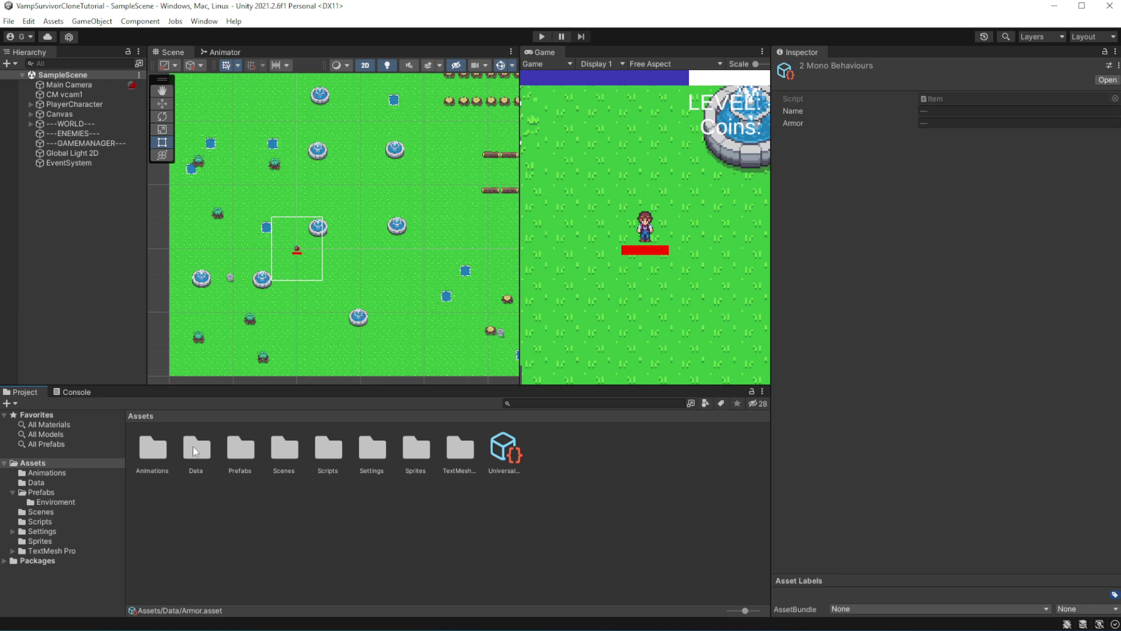
pyautogui.click(37, 482)
pyautogui.click(270, 530)
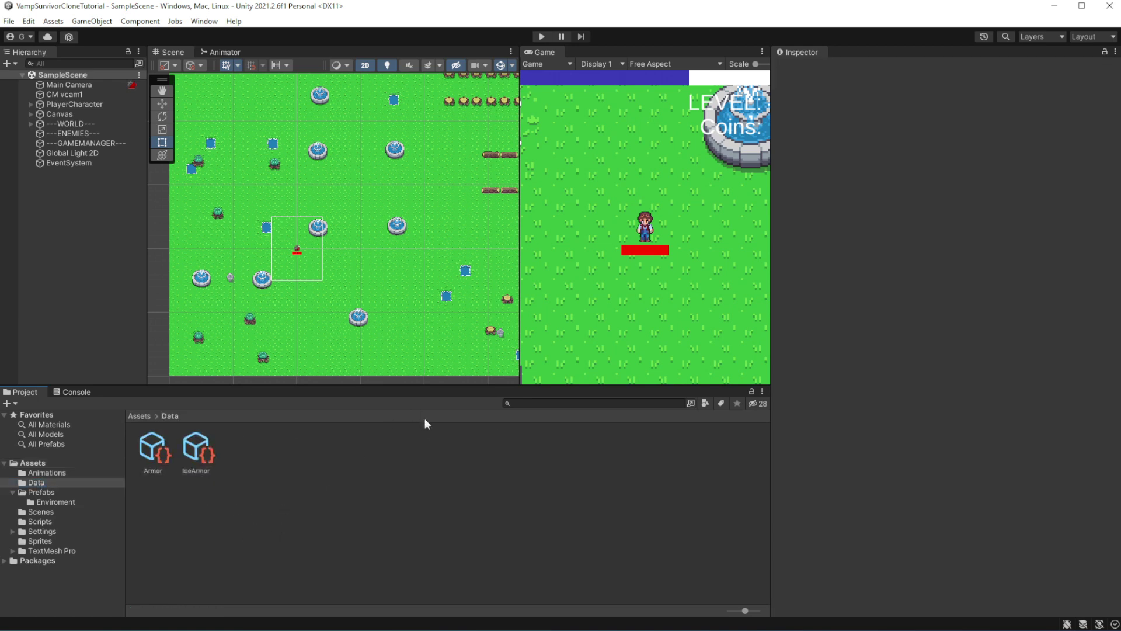
pyautogui.click(32, 463)
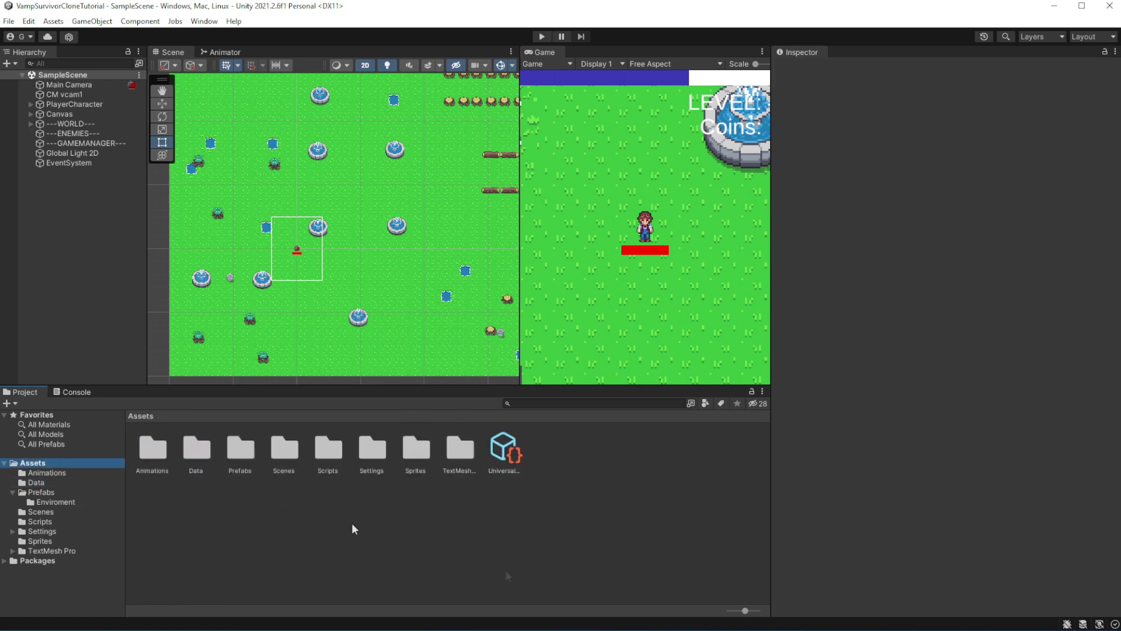
# Create a new scene named MainMenu inside the Scenes folder
pyautogui.doubleClick(284, 450)
pyautogui.rightClick(331, 489)
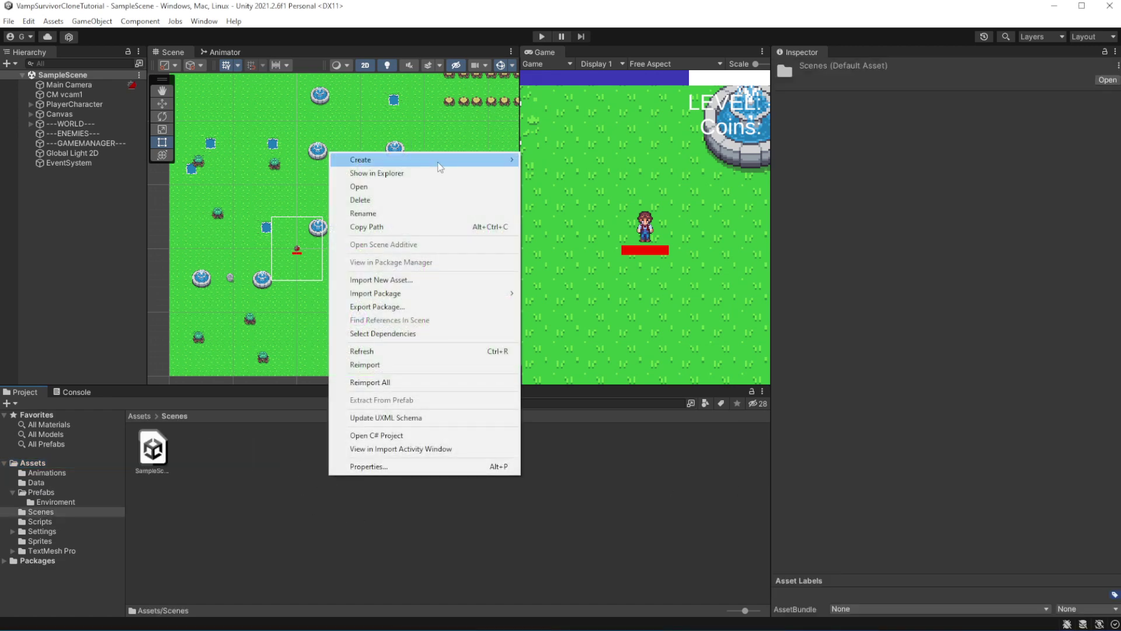
pyautogui.moveTo(373, 159)
pyautogui.click(563, 186)
pyautogui.write('MainMenu')
pyautogui.press('Return')
pyautogui.press('Return')
# Add a UI Button to the MainMenu scene from the GameObject > UI menu
pyautogui.scroll(-2, 323, 228)
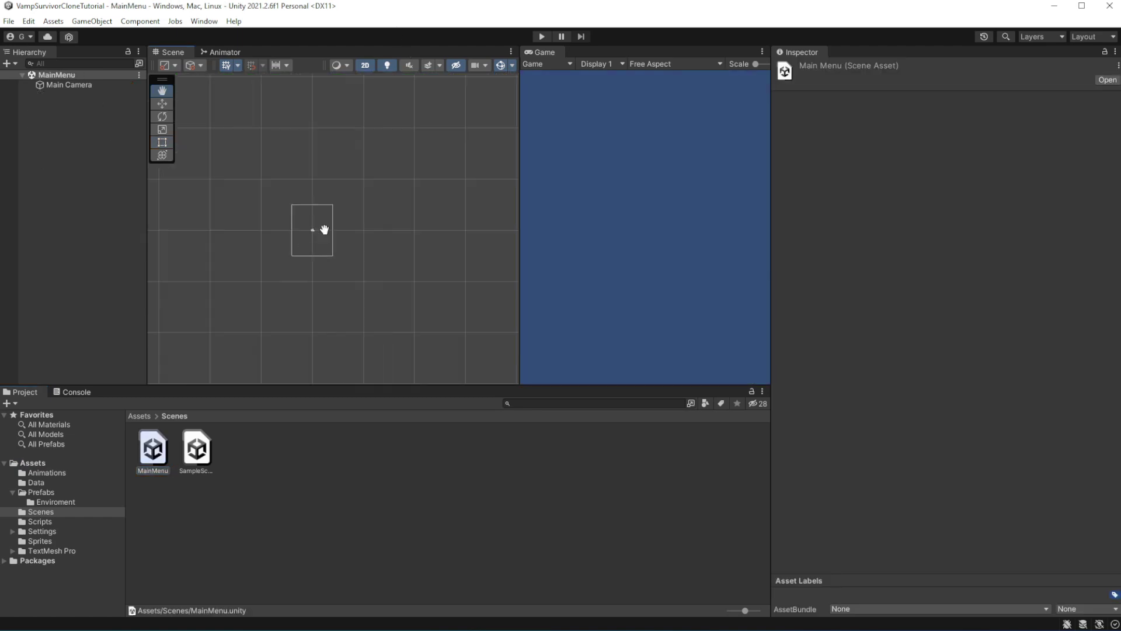
pyautogui.moveTo(374, 236); pyautogui.dragTo(286, 235, button='middle')
pyautogui.scroll(3, 403, 242)
pyautogui.click(345, 212)
pyautogui.scroll(1, 375, 215)
pyautogui.click(92, 21)
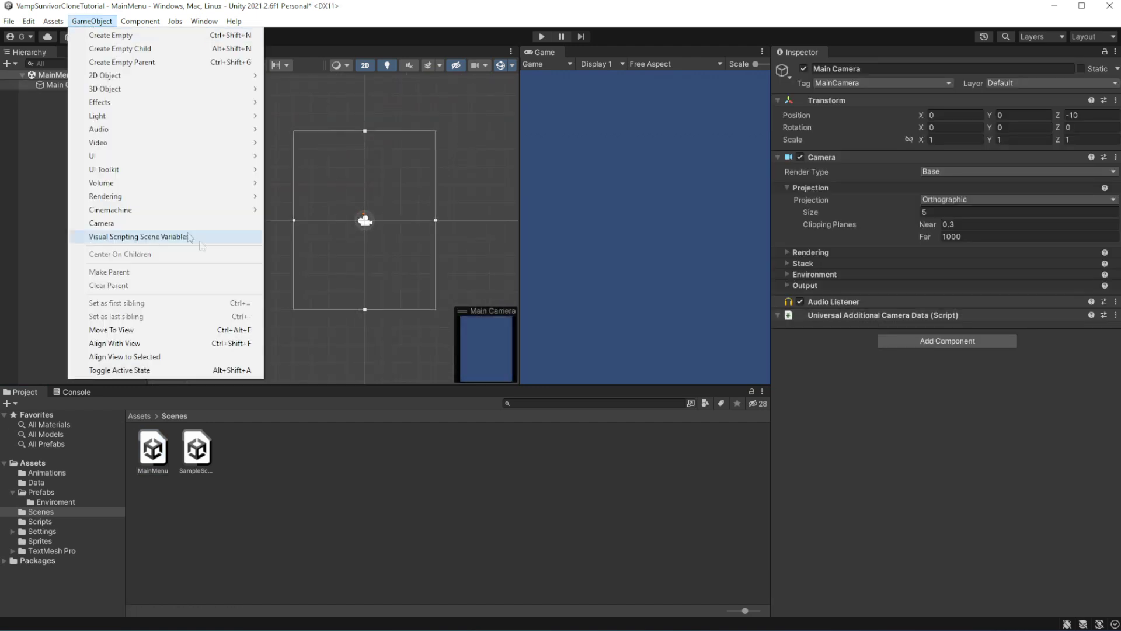
pyautogui.moveTo(200, 163)
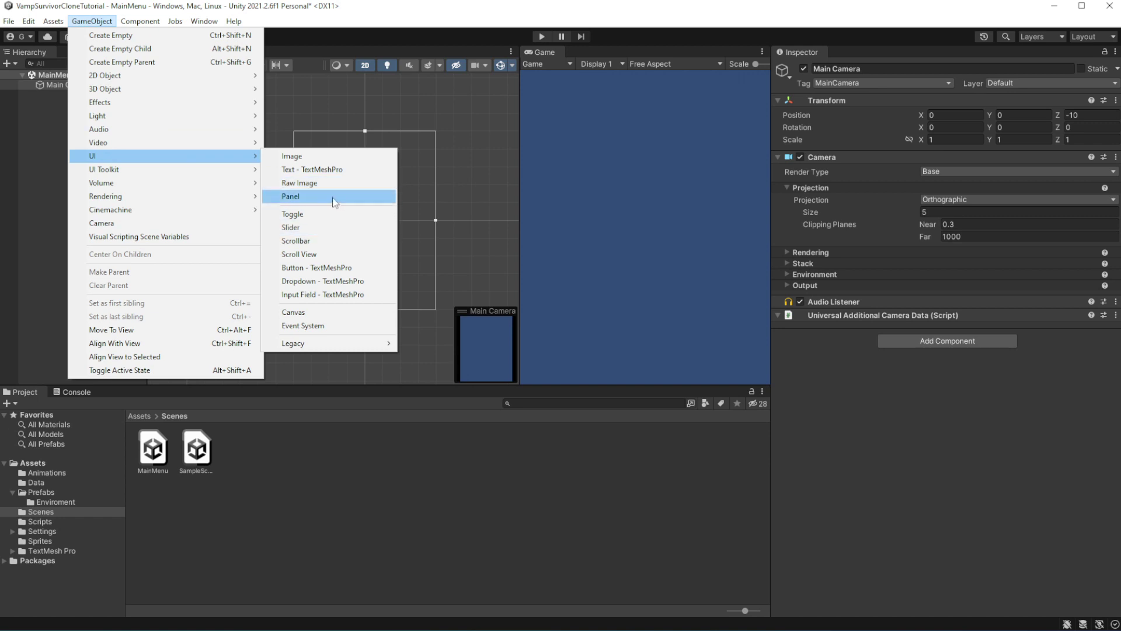
pyautogui.click(362, 269)
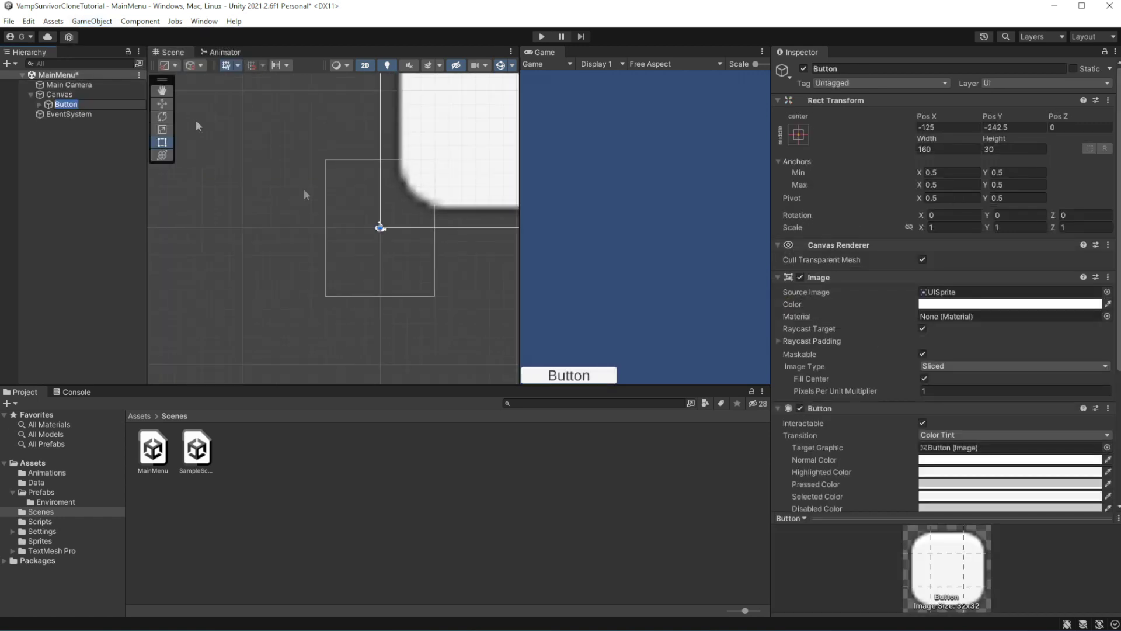
# Move the button to the centre of the canvas at 0, 0
pyautogui.click(80, 95)
pyautogui.doubleClick(81, 104)
pyautogui.scroll(-6, 456, 180)
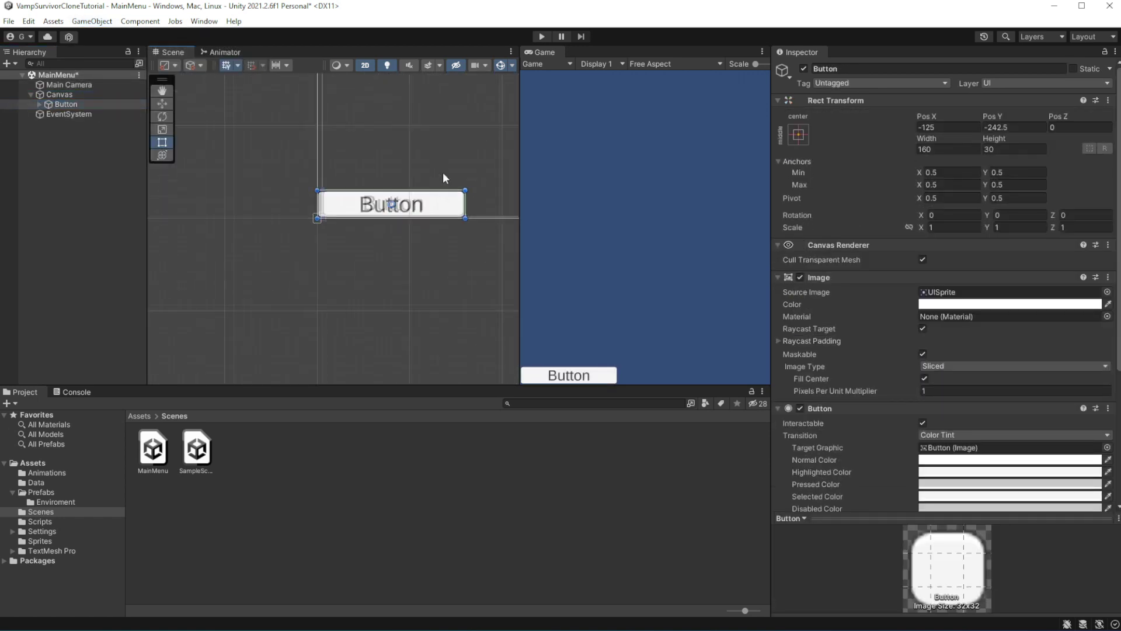
pyautogui.scroll(5, 352, 243)
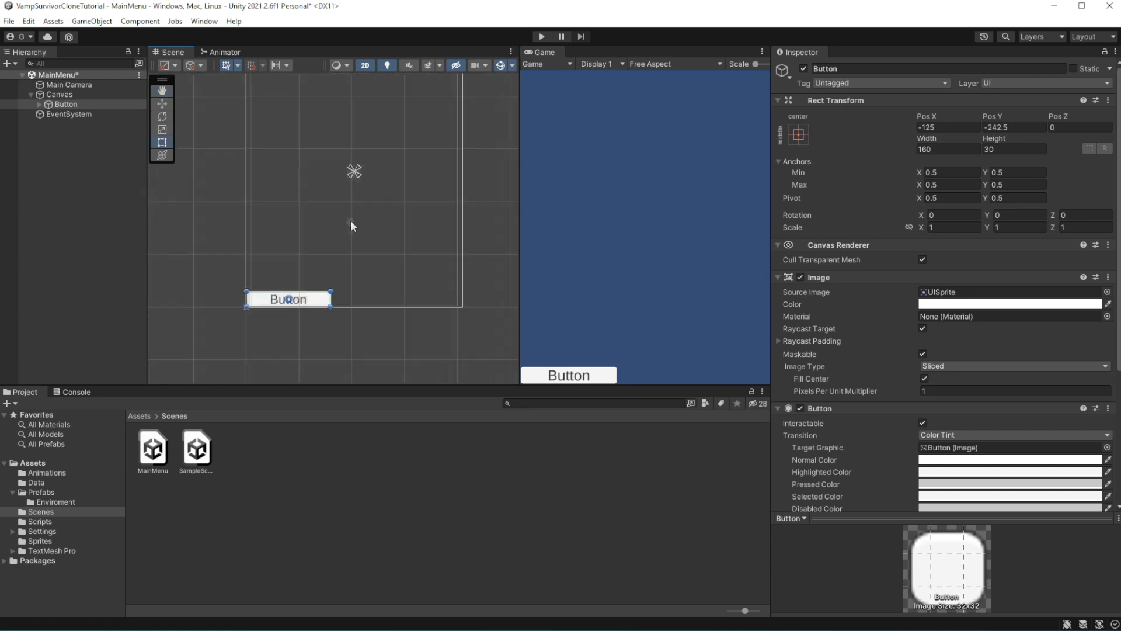
pyautogui.moveTo(315, 296); pyautogui.dragTo(377, 173)
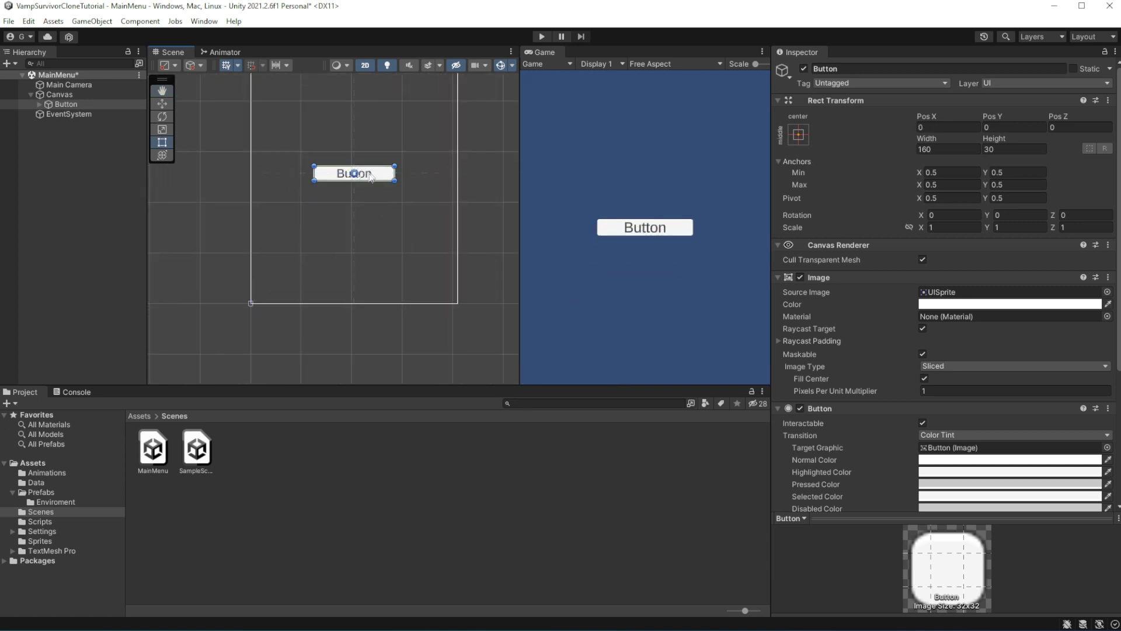
pyautogui.click(41, 106)
# Change the button's Text (TMP) label to Start Game
pyautogui.click(40, 104)
pyautogui.click(82, 114)
pyautogui.click(903, 327)
pyautogui.write('Start Game')
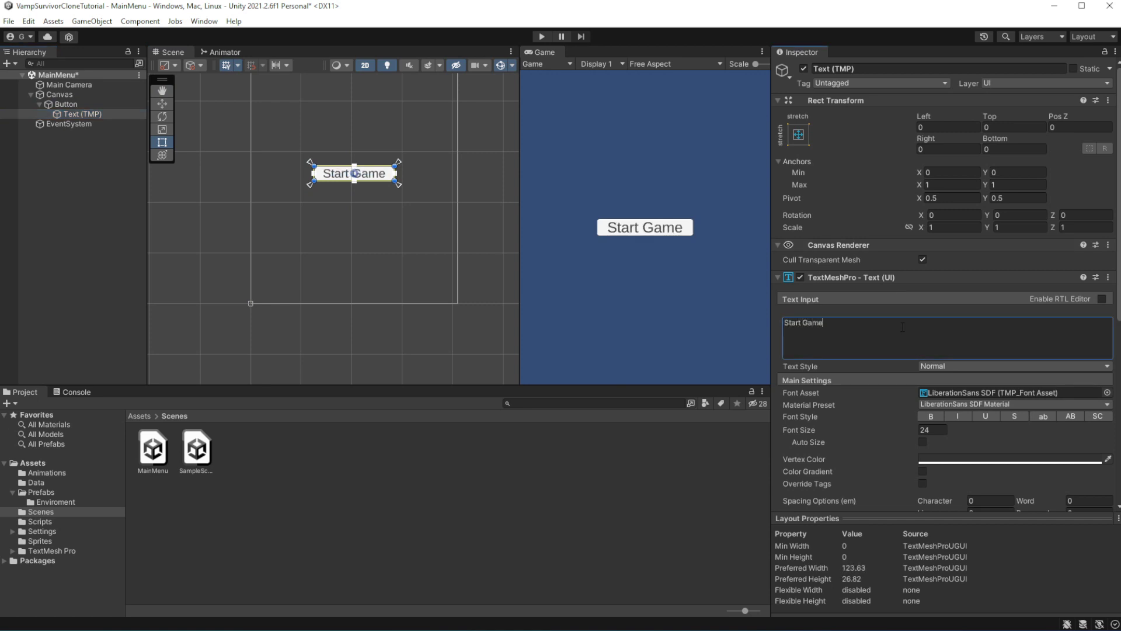
pyautogui.click(64, 104)
pyautogui.click(39, 104)
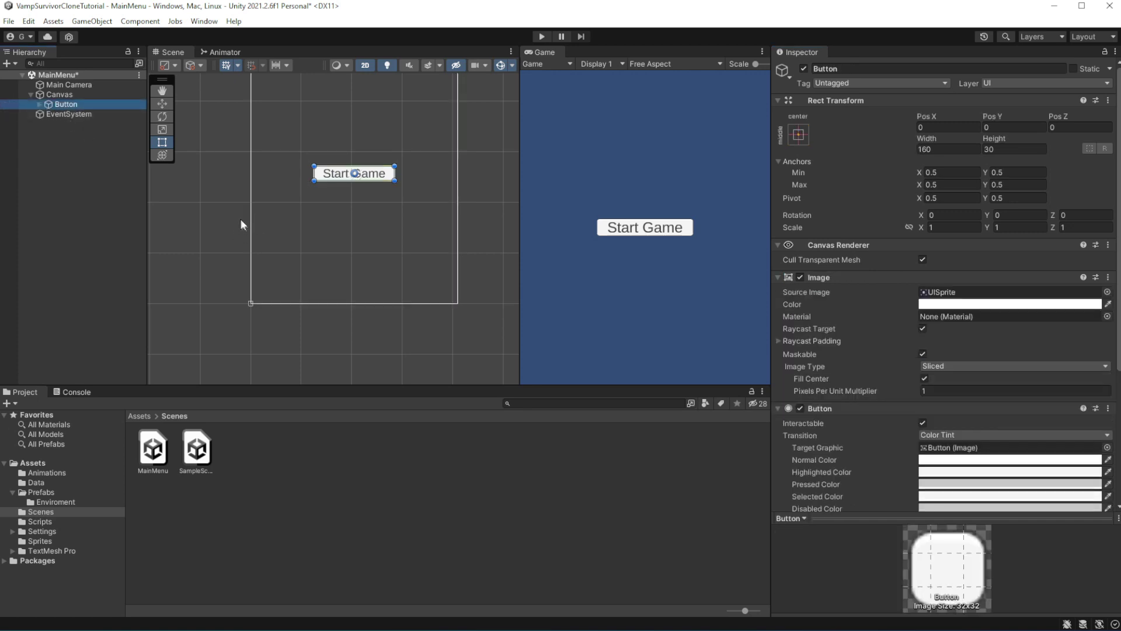
# Duplicate the button, place the copy below Start Game, and label it Exit
pyautogui.hotkey('ctrl', 'd')
pyautogui.moveTo(371, 179); pyautogui.dragTo(368, 275)
pyautogui.click(40, 113)
pyautogui.click(82, 124)
pyautogui.click(958, 337)
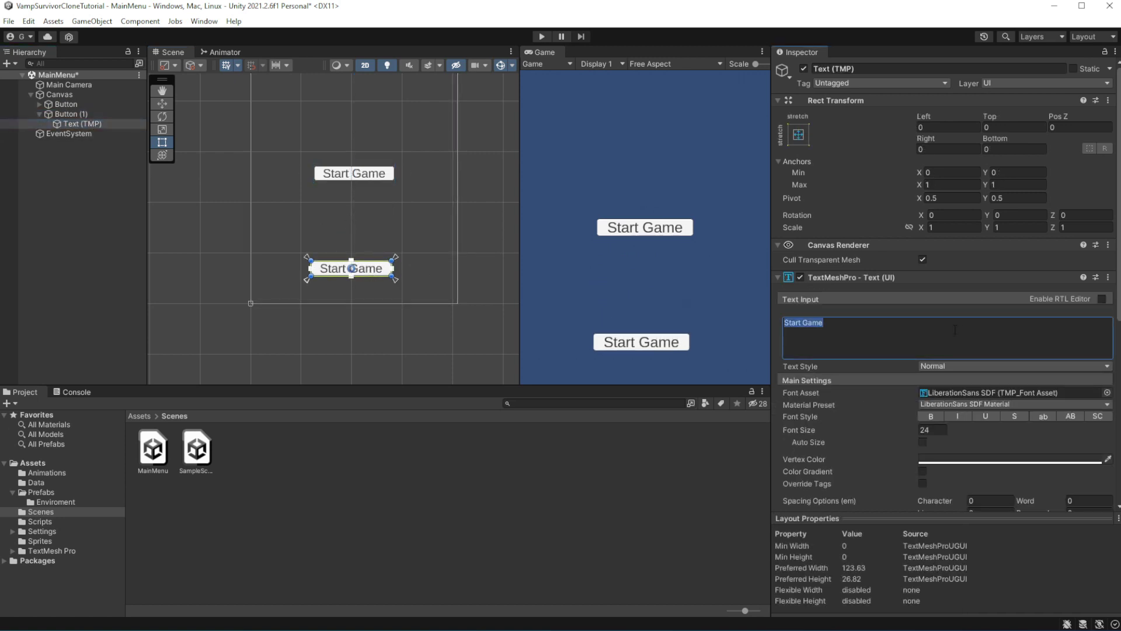
pyautogui.write('Exit')
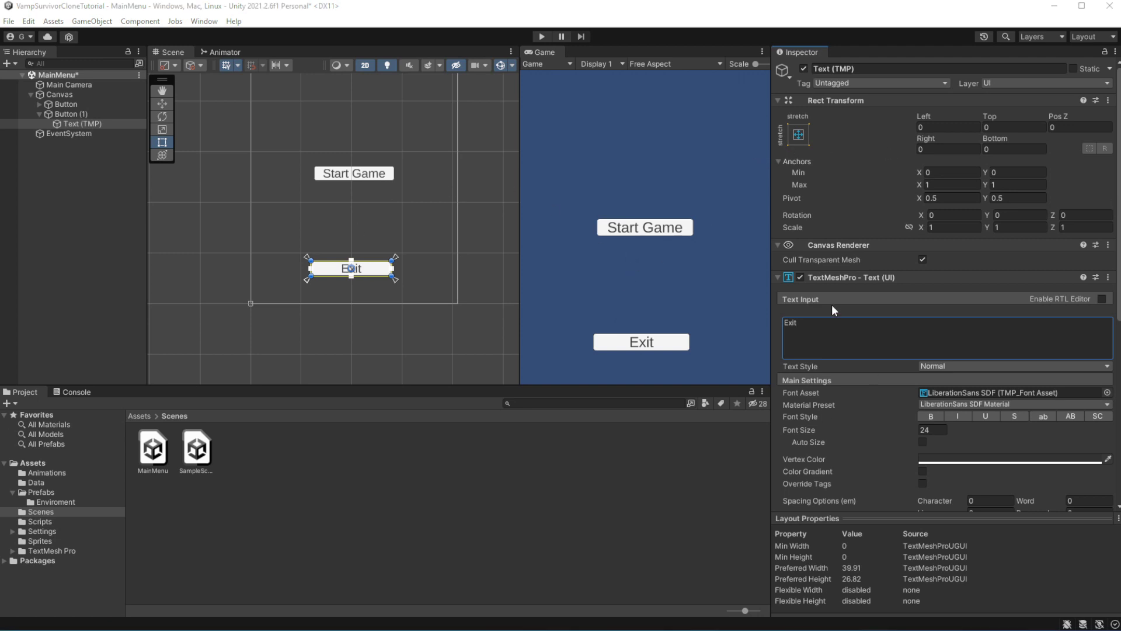
pyautogui.scroll(-8, 832, 304)
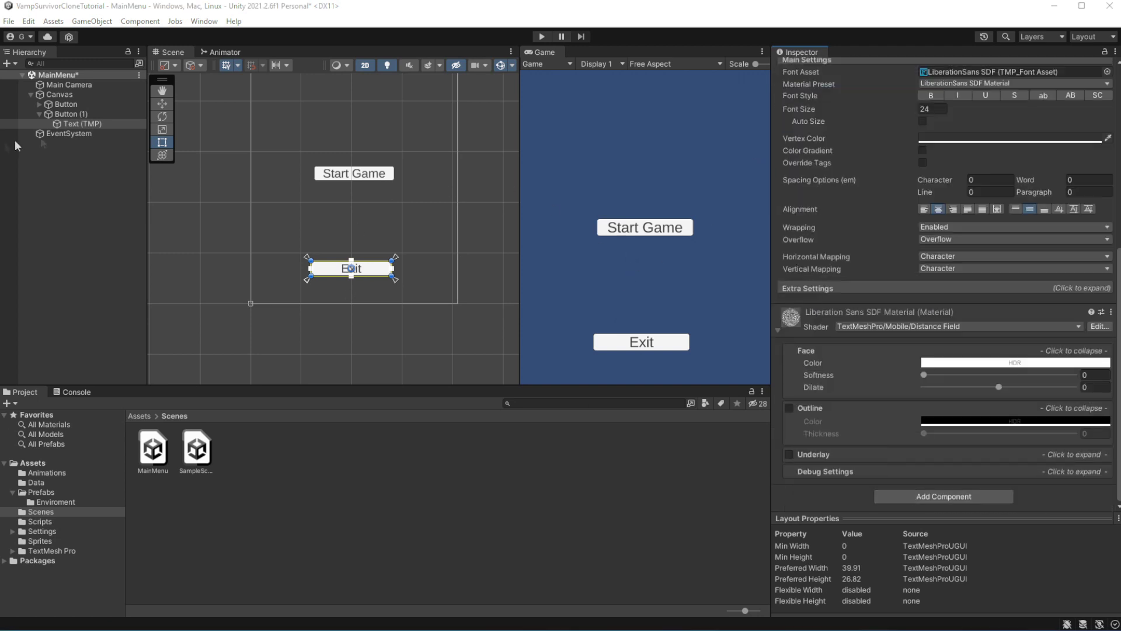
pyautogui.click(39, 114)
pyautogui.click(70, 114)
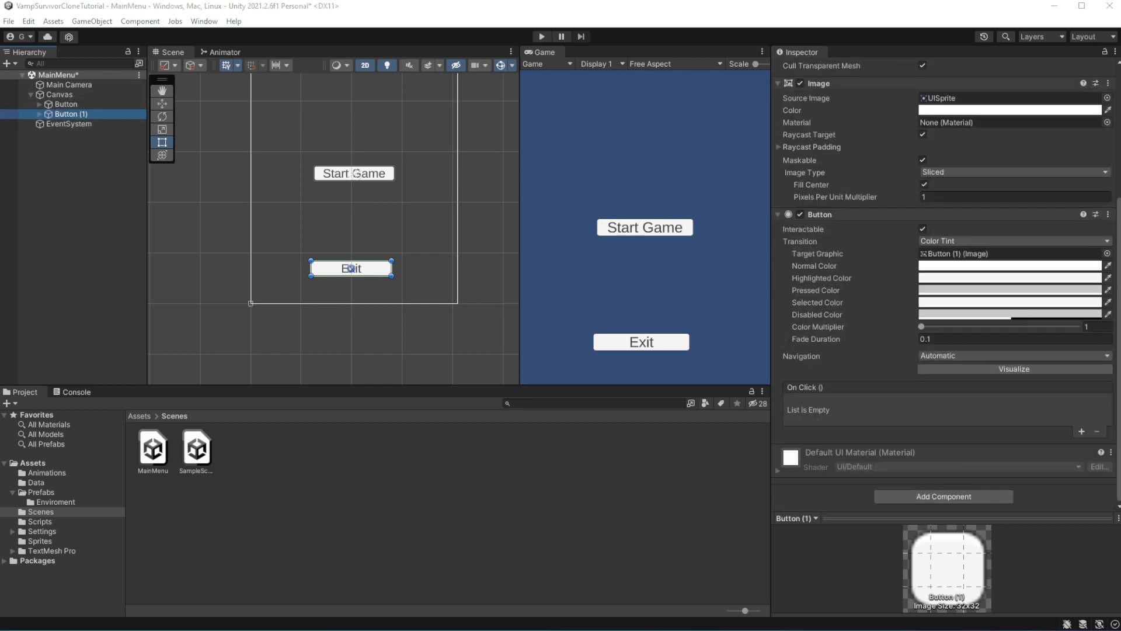
# Add a new ExitButton script to the Exit button and select its template Start and Update methods
pyautogui.click(964, 495)
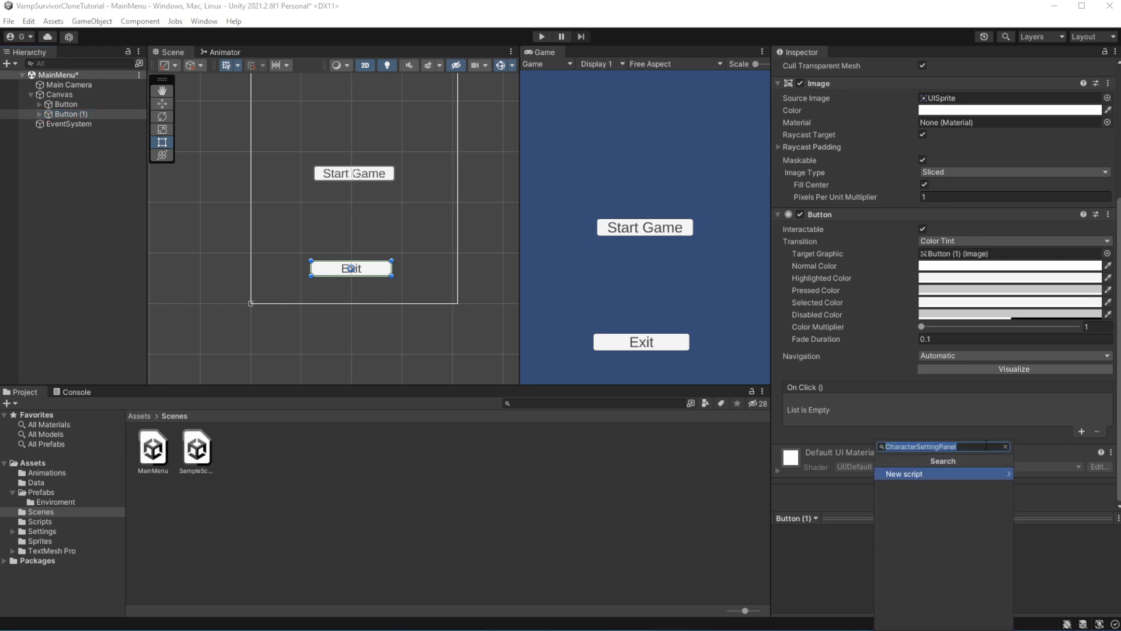
pyautogui.write('ExitButton')
pyautogui.press('Return')
pyautogui.press('Return')
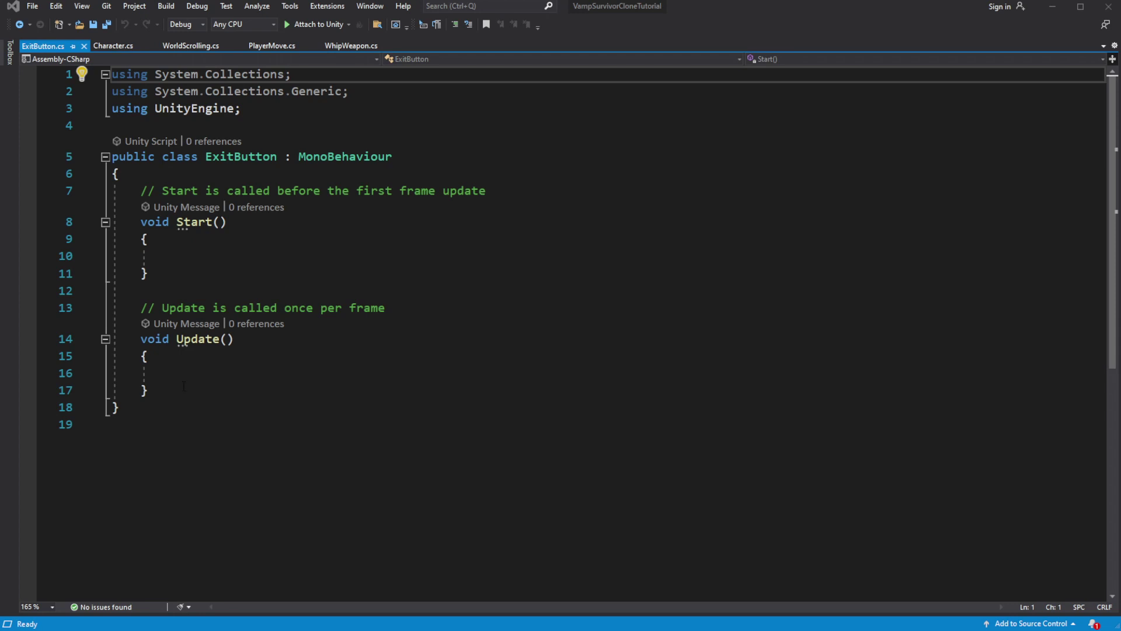
pyautogui.moveTo(184, 385); pyautogui.dragTo(145, 195)
# Write a public QuitApplication() method calling Application.Quit() and save the script
pyautogui.write('public void ')
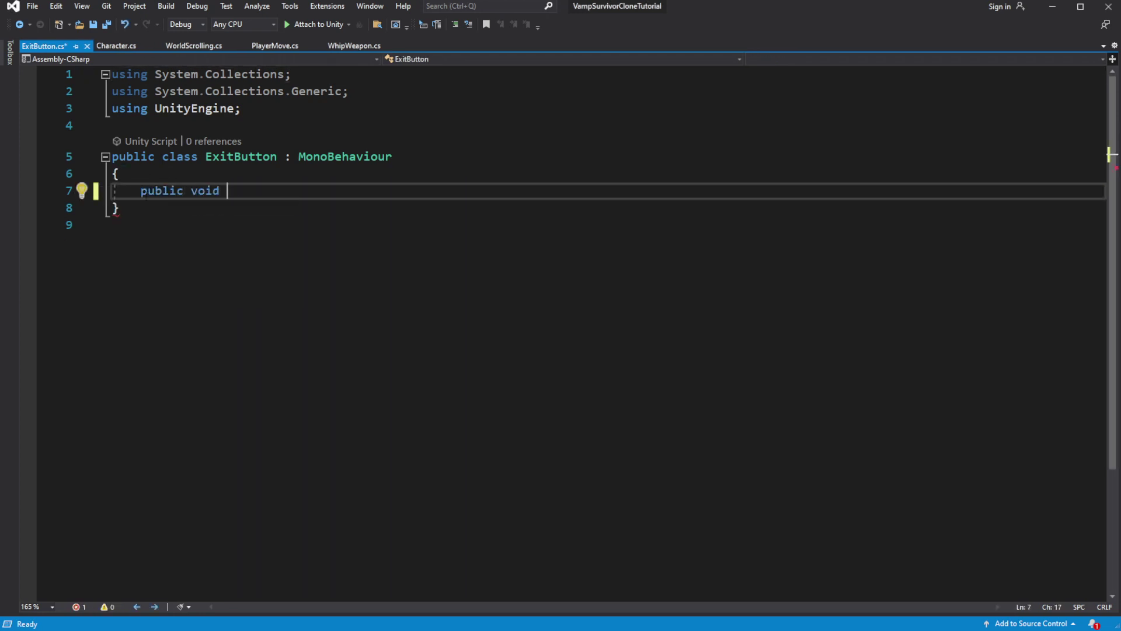
pyautogui.write('QuitA')
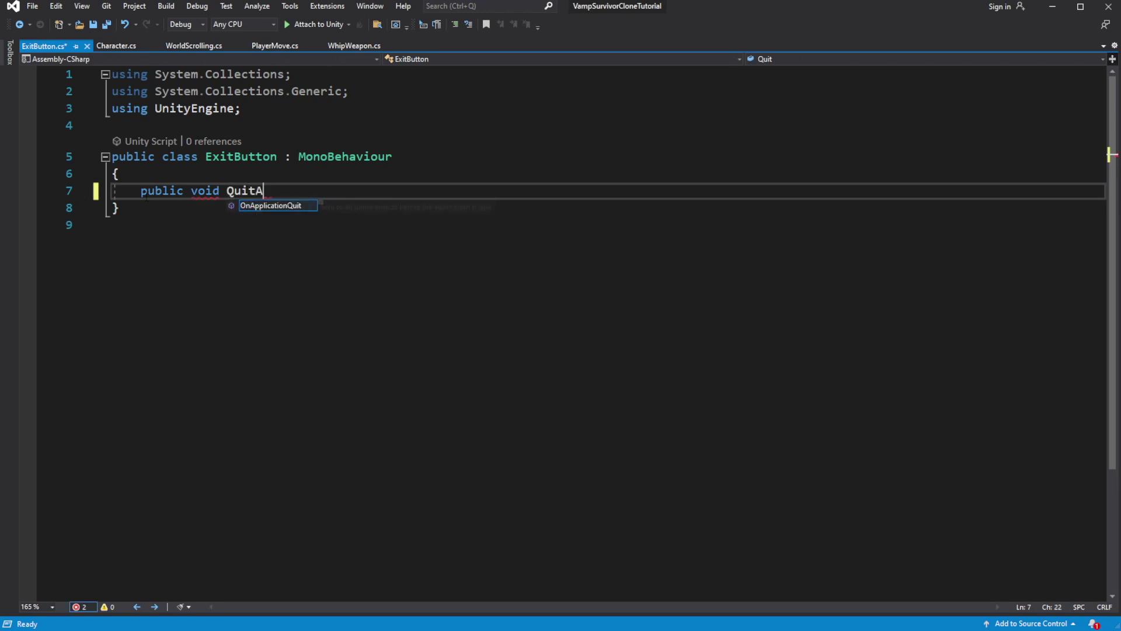
pyautogui.write('pplication()')
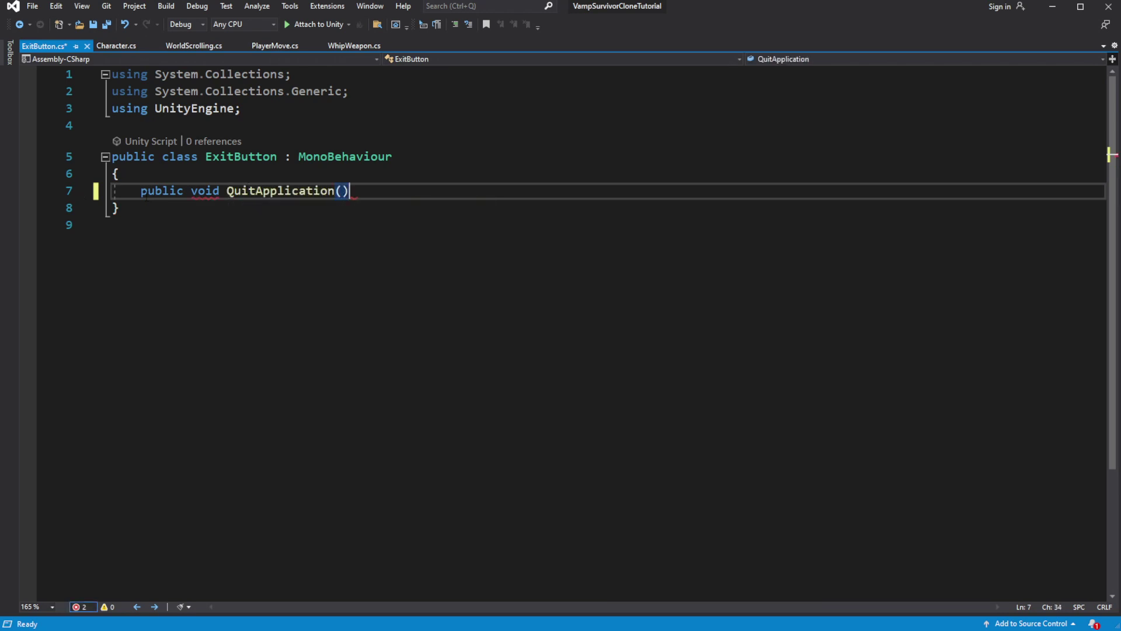
pyautogui.write(' {')
pyautogui.press('Left')
pyautogui.press('Return')
pyautogui.press('Return')
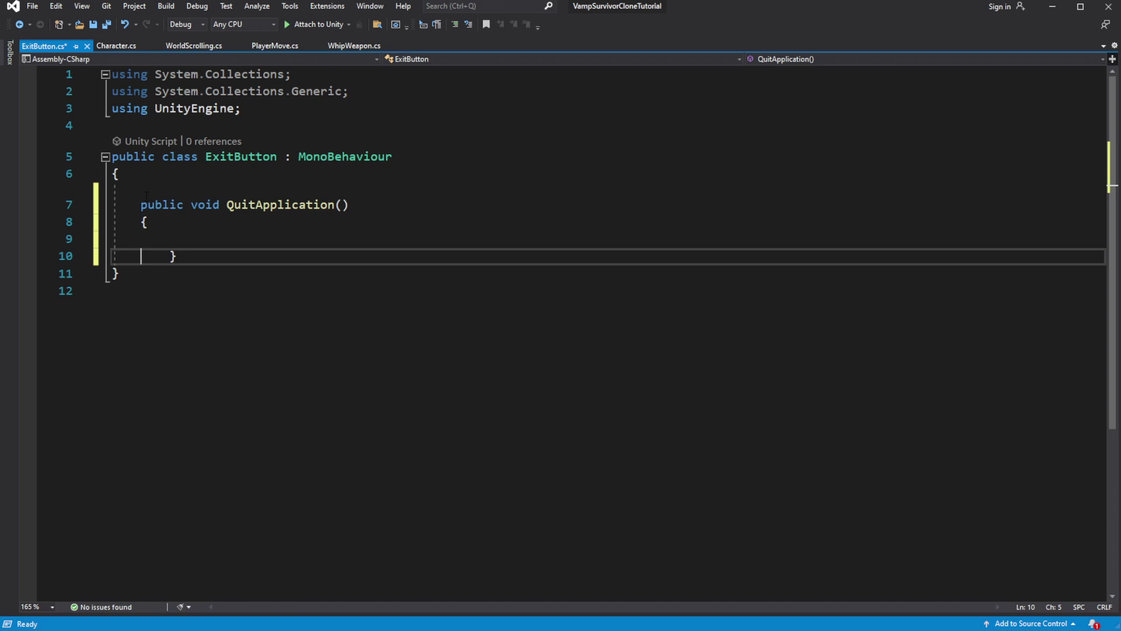
pyautogui.hotkey('ctrl', 's')
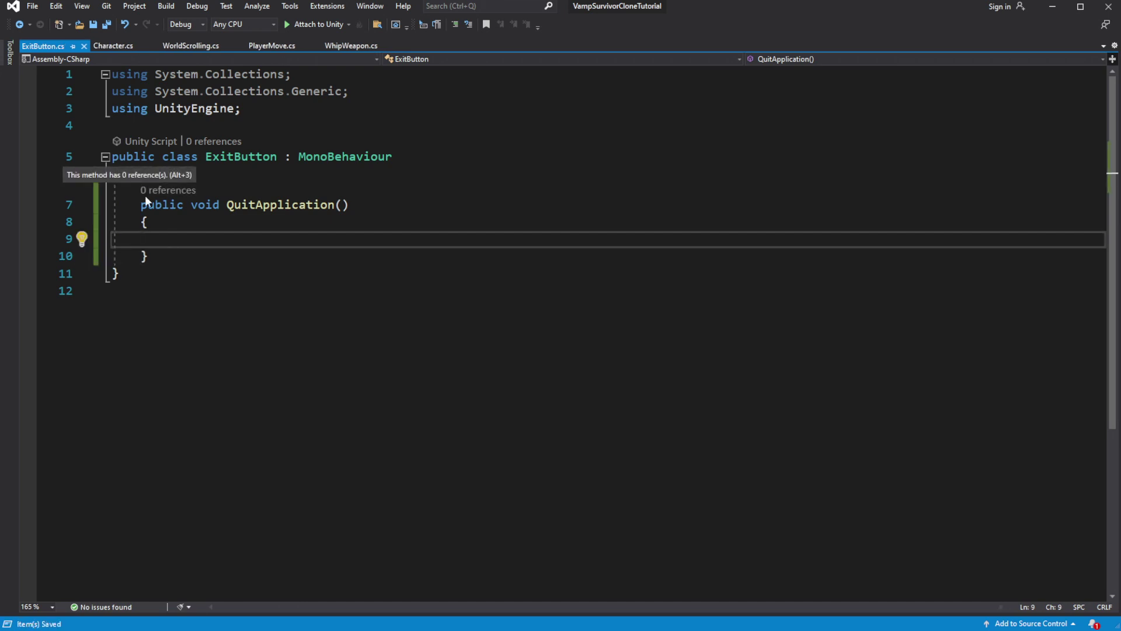
pyautogui.write('Appl')
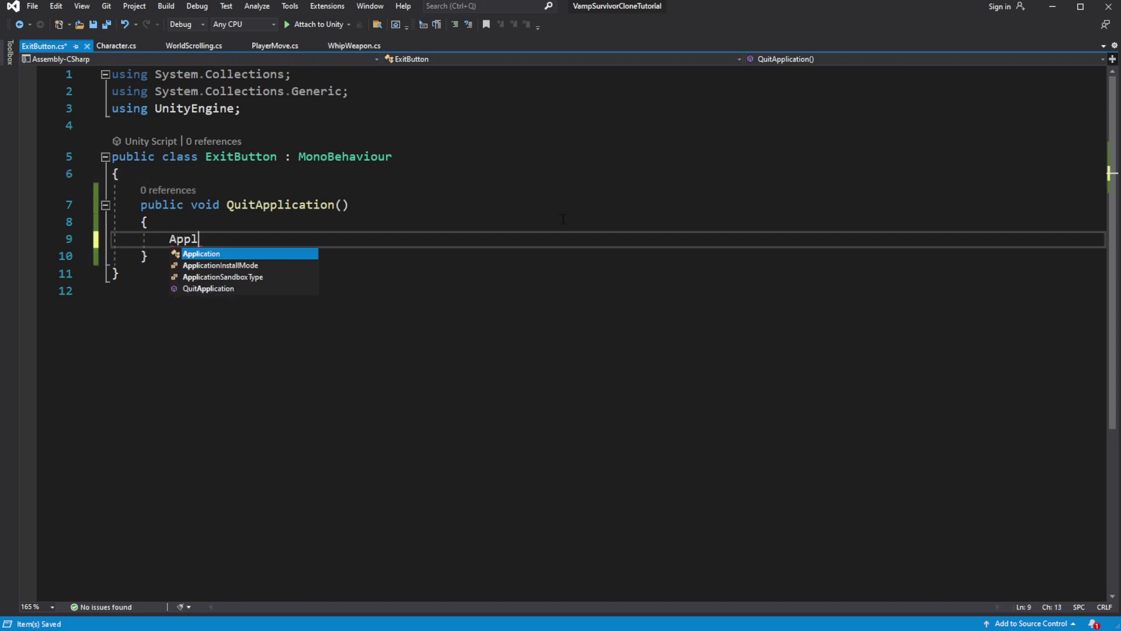
pyautogui.press('Tab')
pyautogui.write('.Quit')
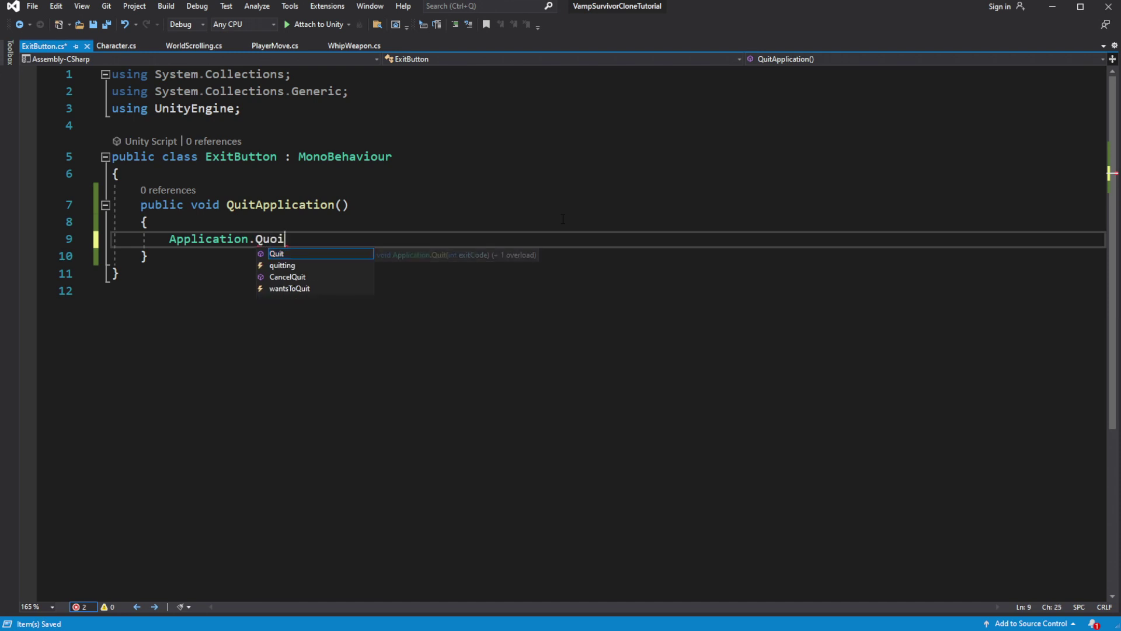
pyautogui.write('();')
pyautogui.hotkey('ctrl', 's')
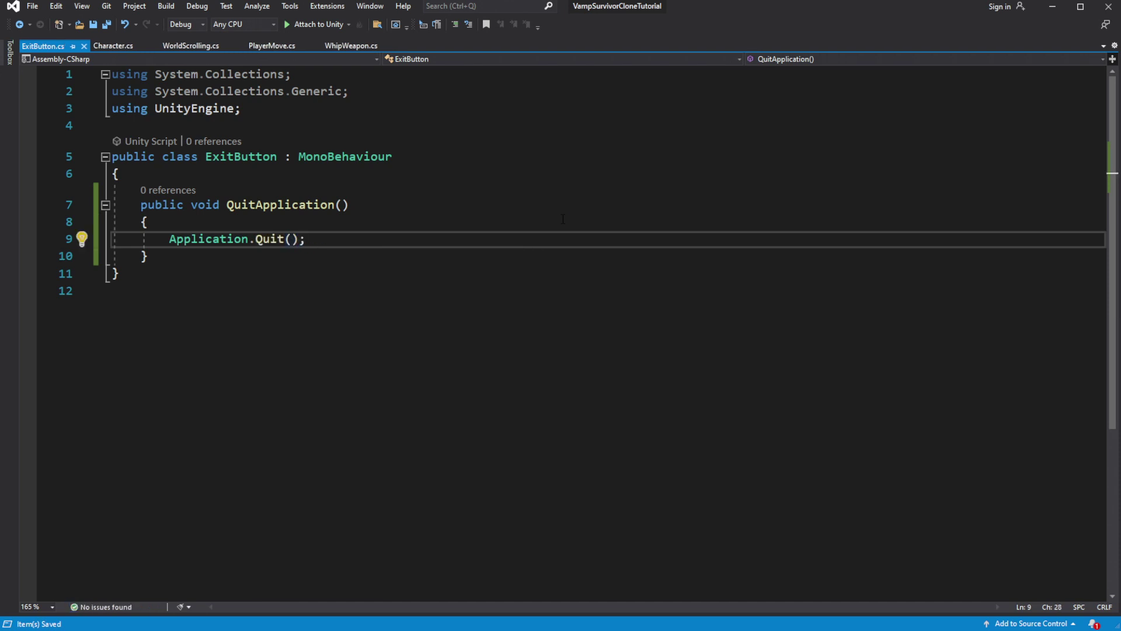
# Add Debug.Log("Application quit") before the Quit call, save, and return to Unity
pyautogui.click(426, 222)
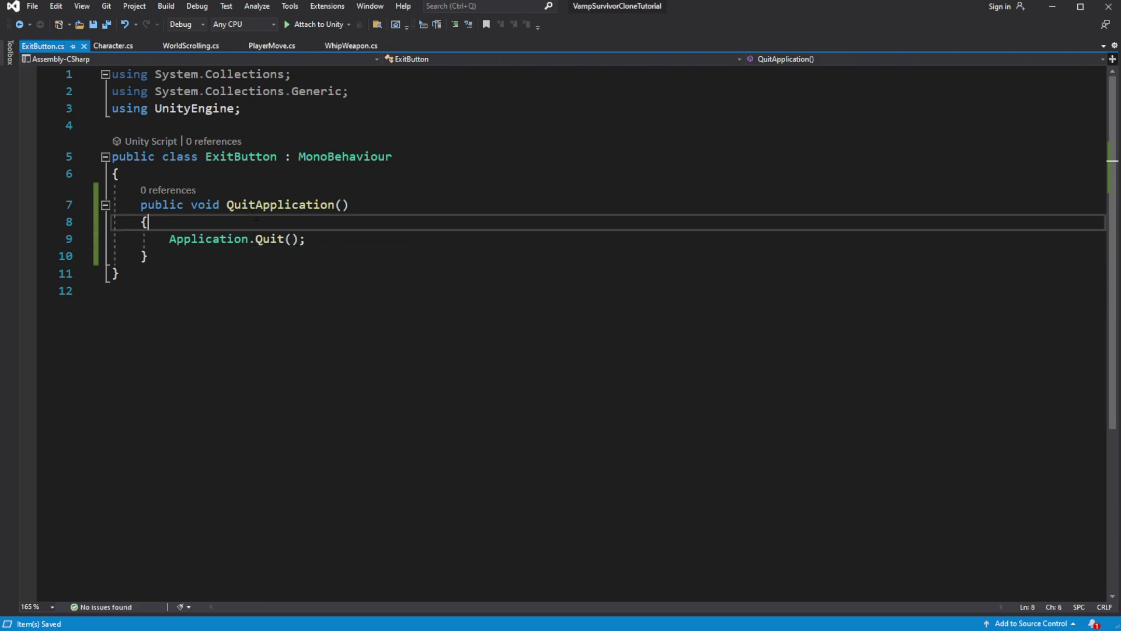
pyautogui.press('Return')
pyautogui.write('Debug')
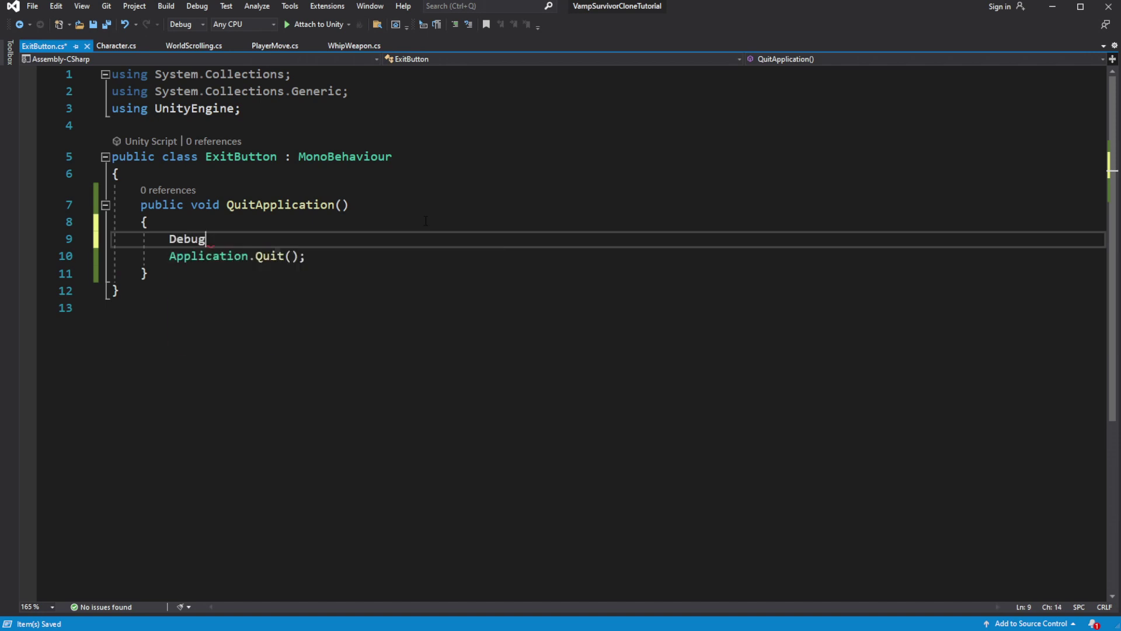
pyautogui.write('.Log("Ap')
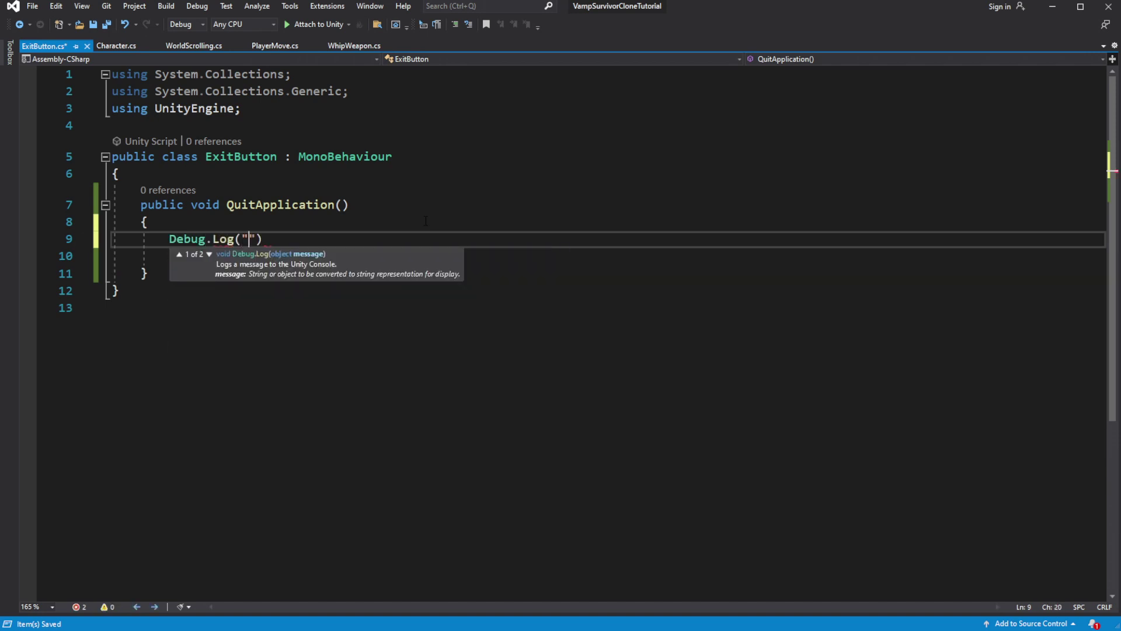
pyautogui.write('plication quit')
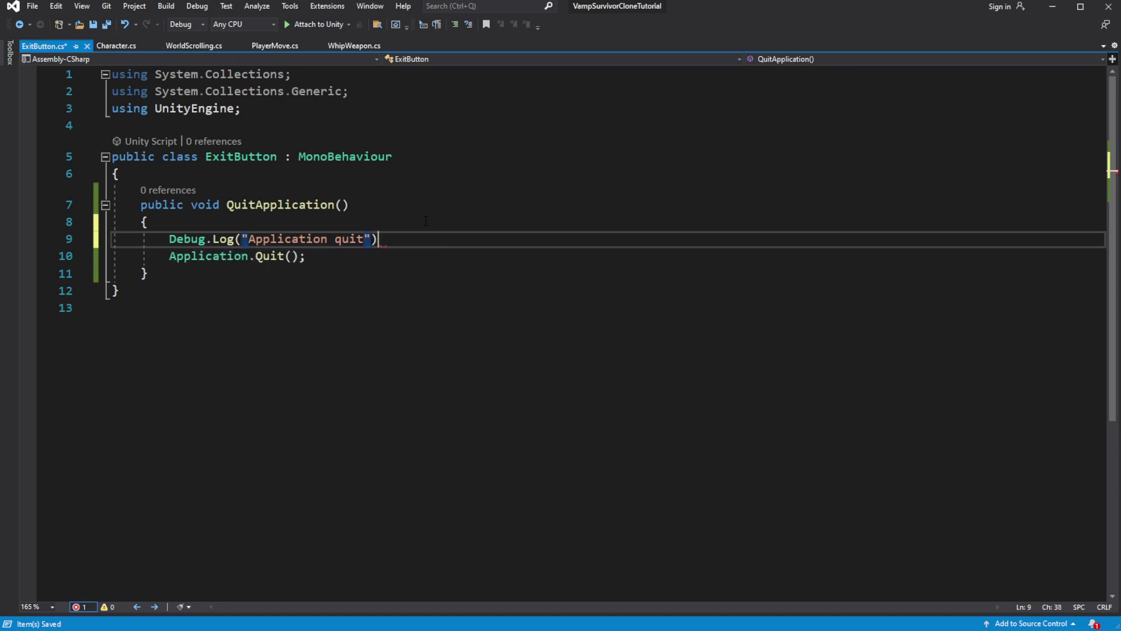
pyautogui.write(';')
pyautogui.hotkey('ctrl', 's')
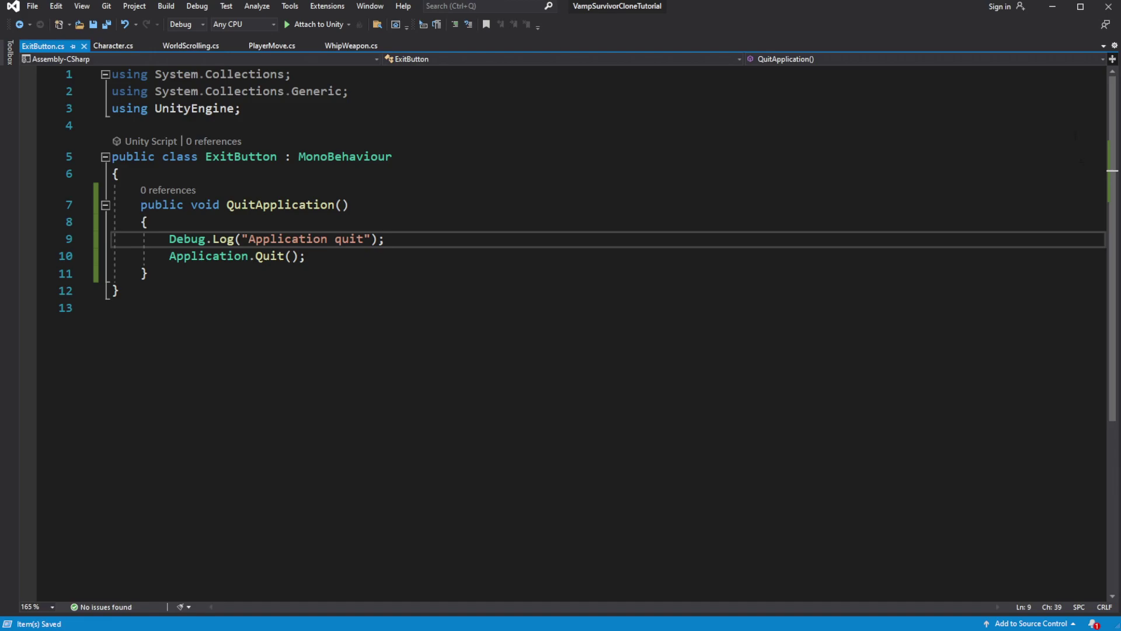
pyautogui.click(1054, 8)
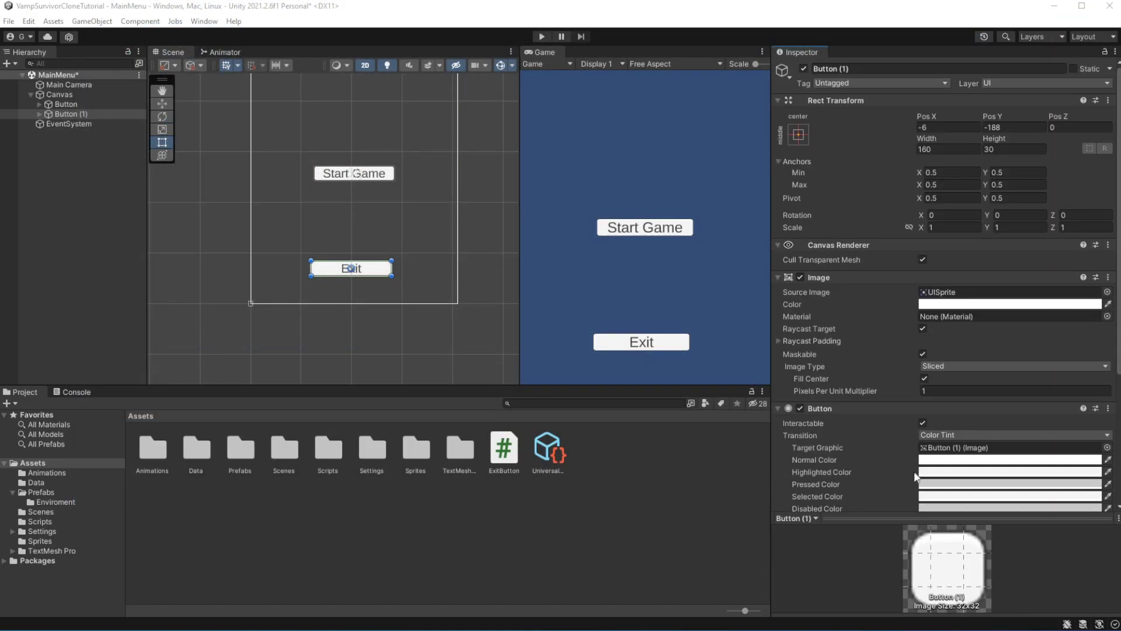
# Set the Exit button's On Click to ExitButton.QuitApplication() and enter Play mode
pyautogui.scroll(-6, 930, 420)
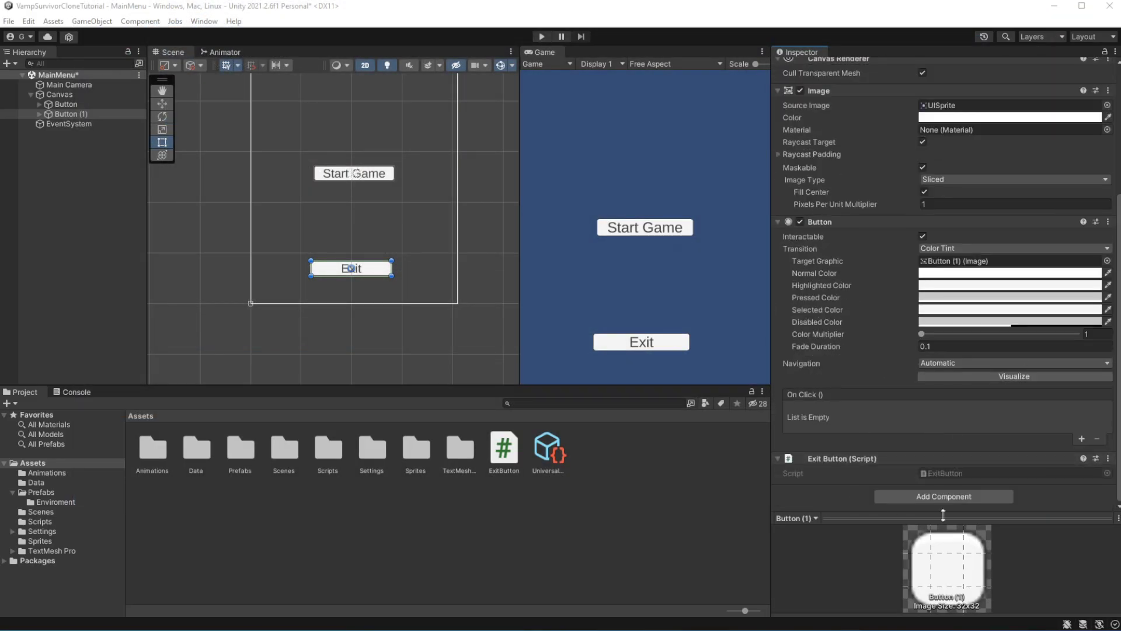
pyautogui.click(1081, 439)
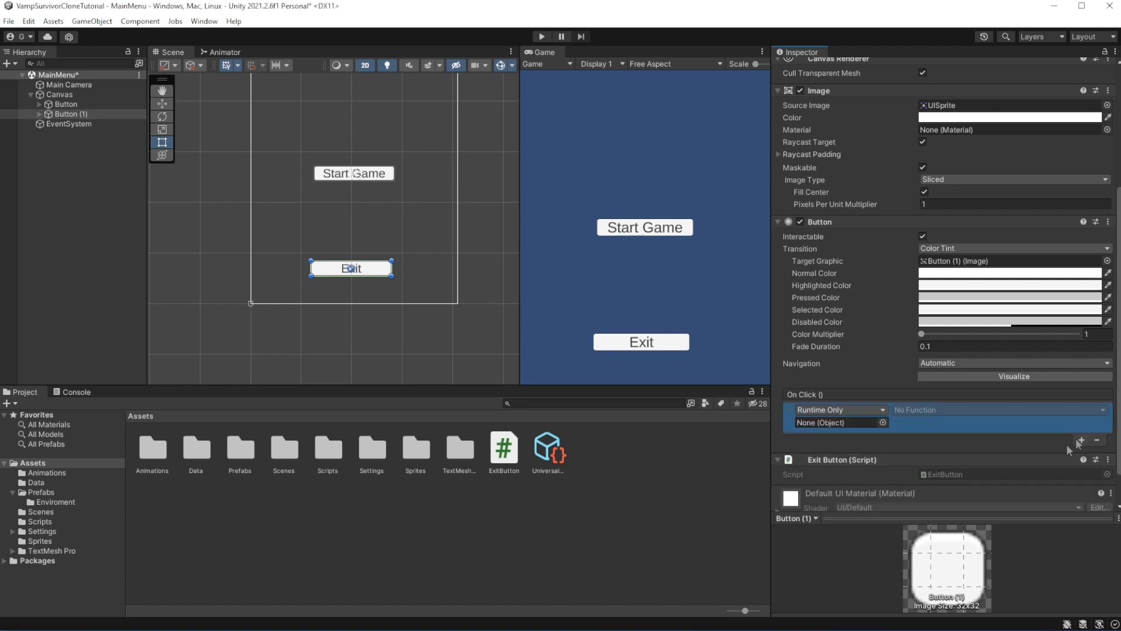
pyautogui.moveTo(829, 419); pyautogui.dragTo(844, 382)
pyautogui.click(932, 368)
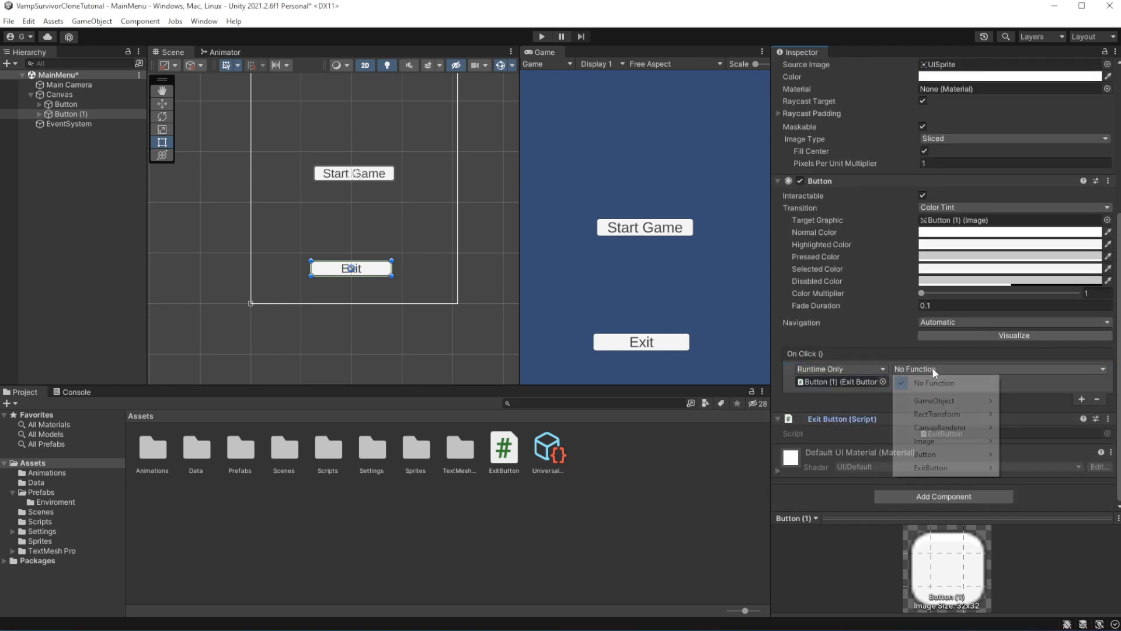
pyautogui.moveTo(950, 467)
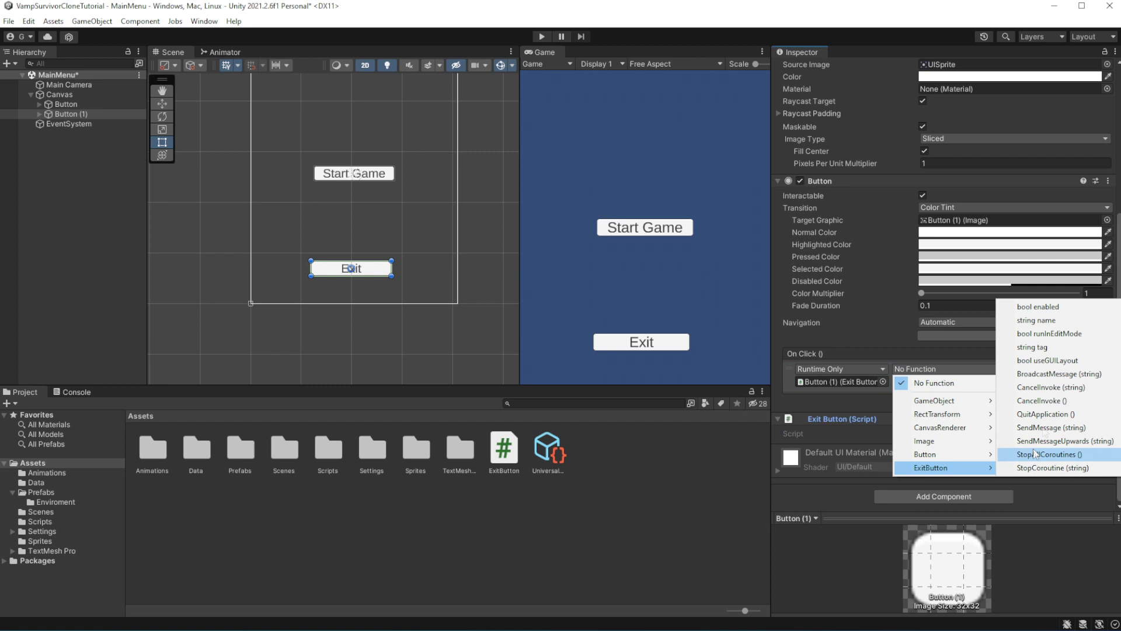
pyautogui.click(1051, 414)
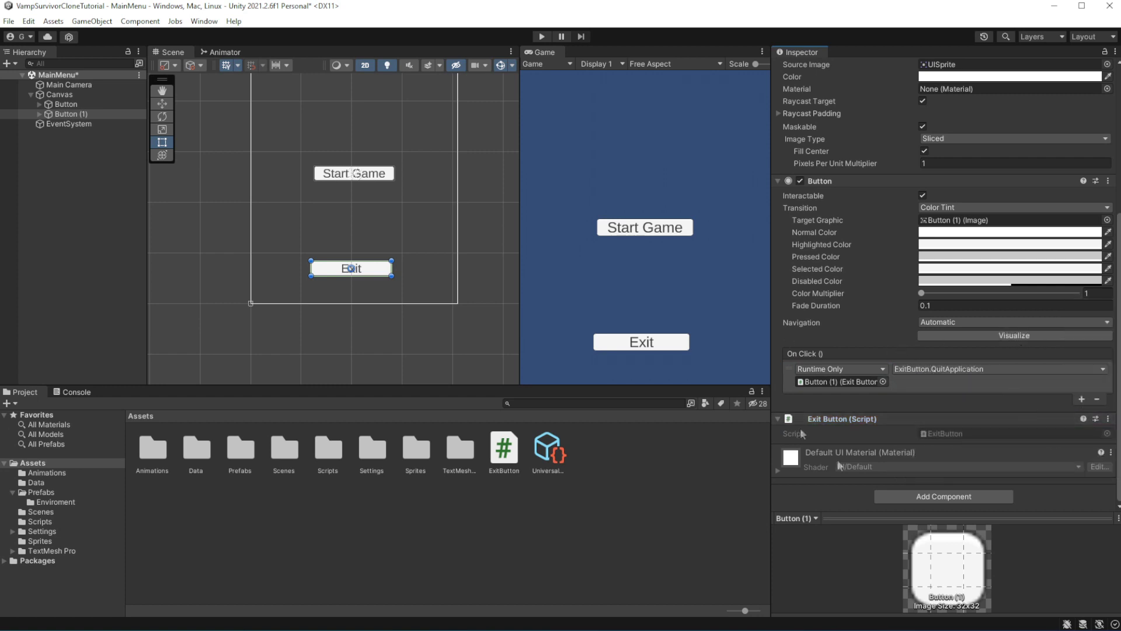
pyautogui.click(542, 36)
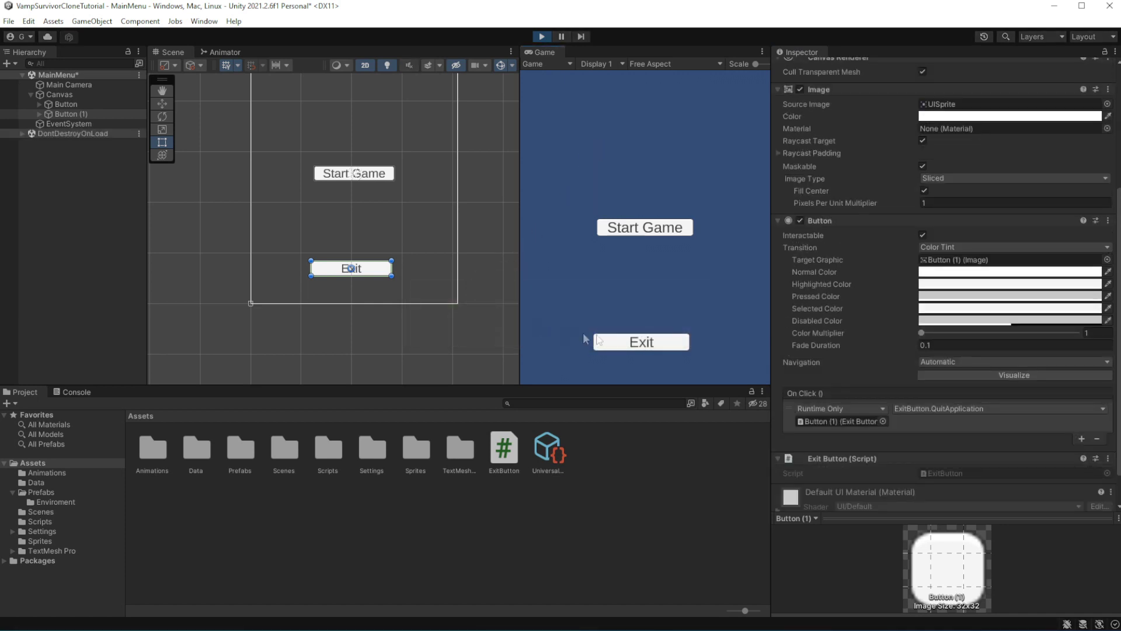
# Click Exit repeatedly in the Game view to log "Application quit", then stop Play mode
pyautogui.click(616, 345)
pyautogui.click(72, 392)
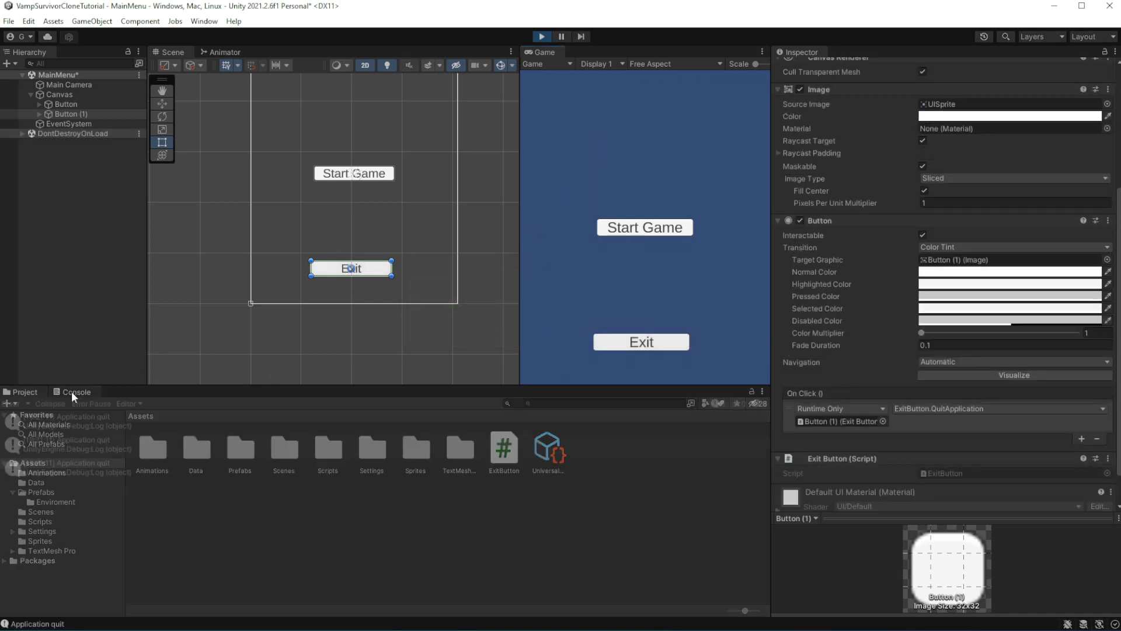
pyautogui.click(626, 344)
pyautogui.doubleClick(626, 344)
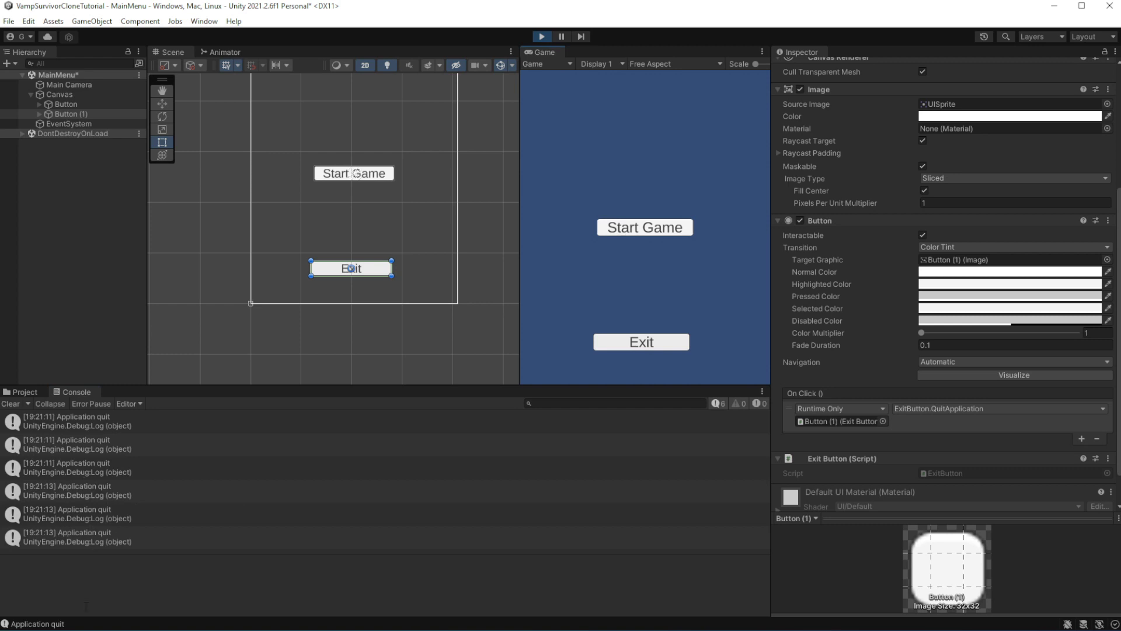
pyautogui.click(541, 36)
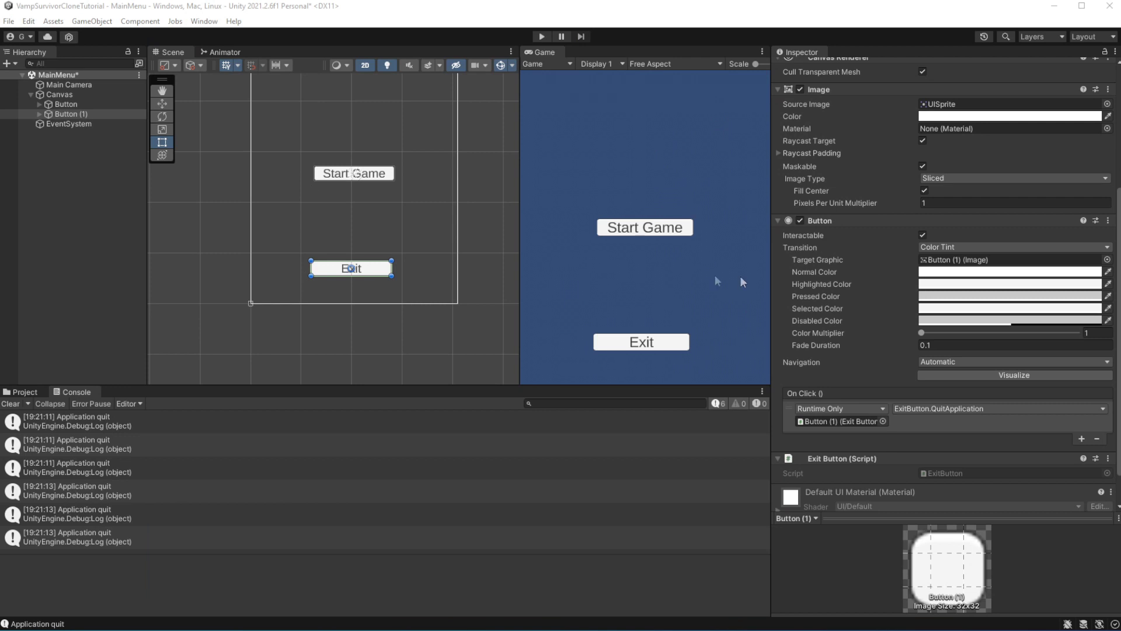
# Create a new StartGame script as a component on the Start Game button
pyautogui.click(82, 104)
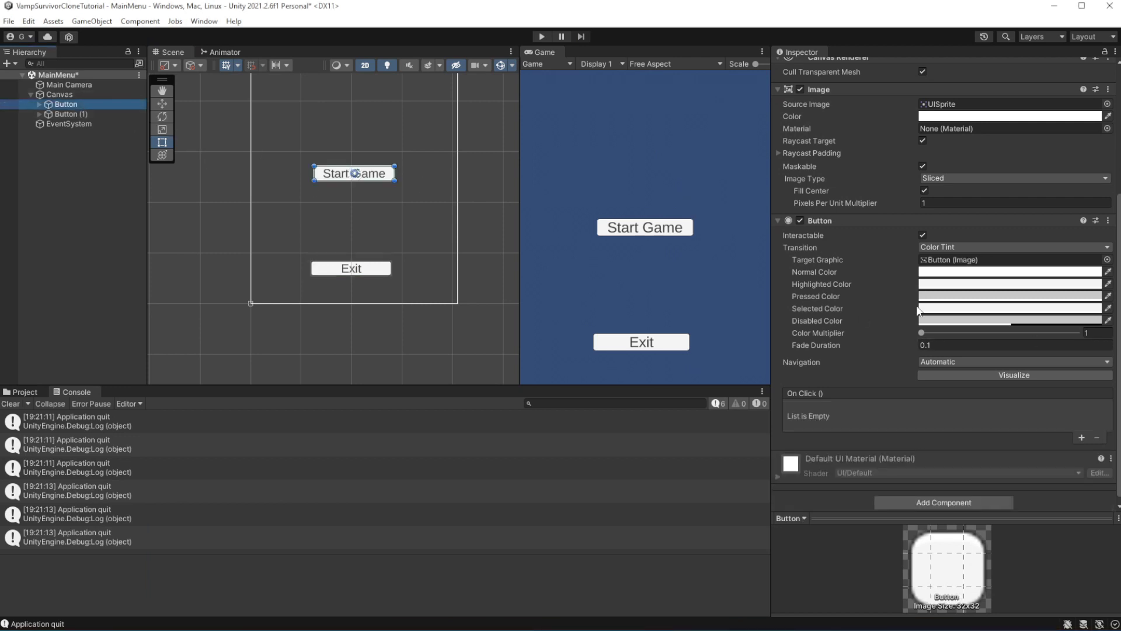
pyautogui.scroll(-1, 935, 350)
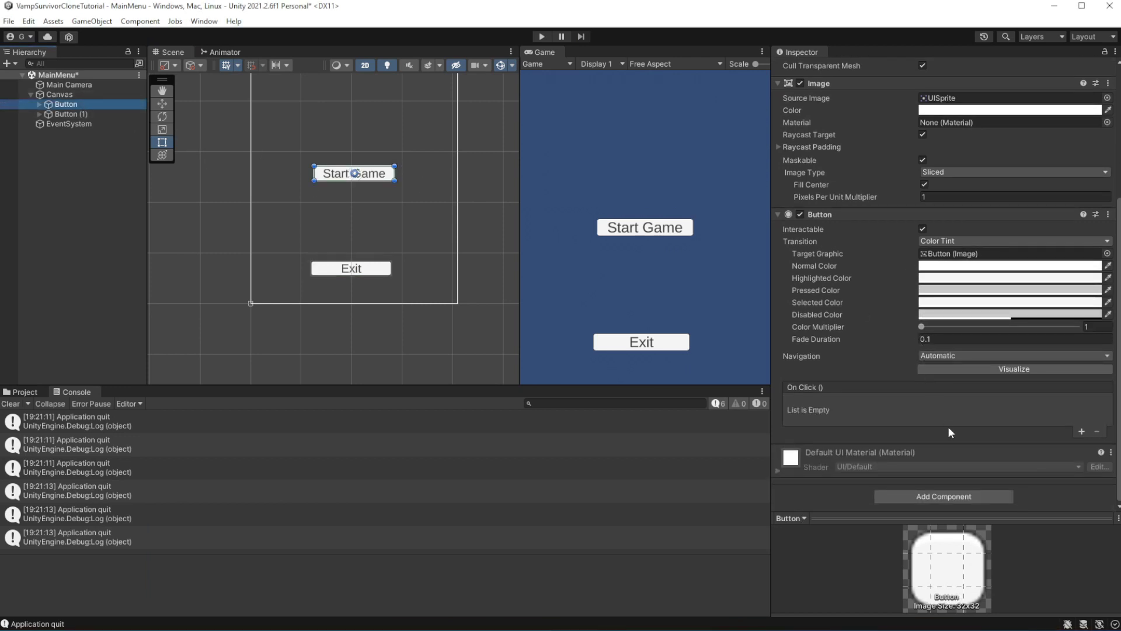
pyautogui.click(955, 495)
pyautogui.write('StartGame')
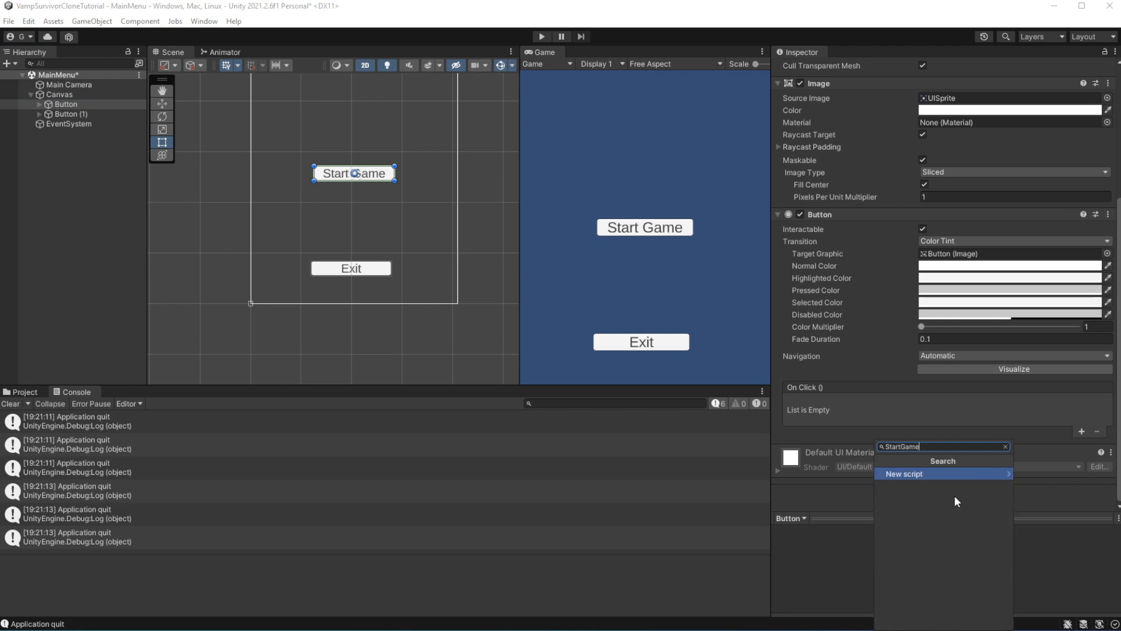
pyautogui.press('Return')
pyautogui.press('Return')
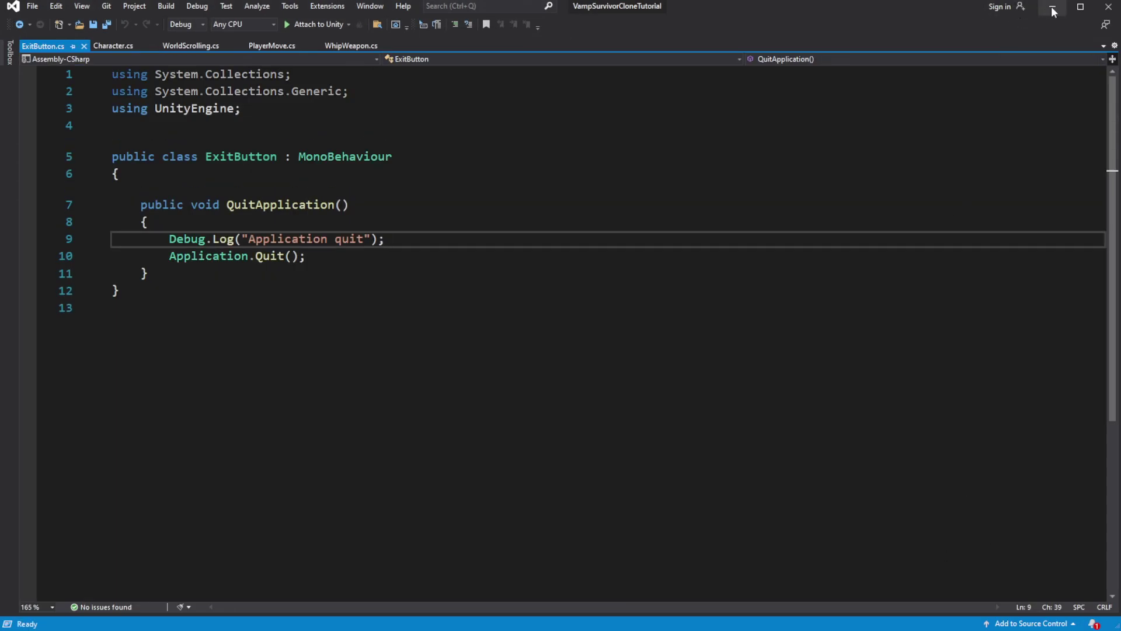
pyautogui.click(1052, 7)
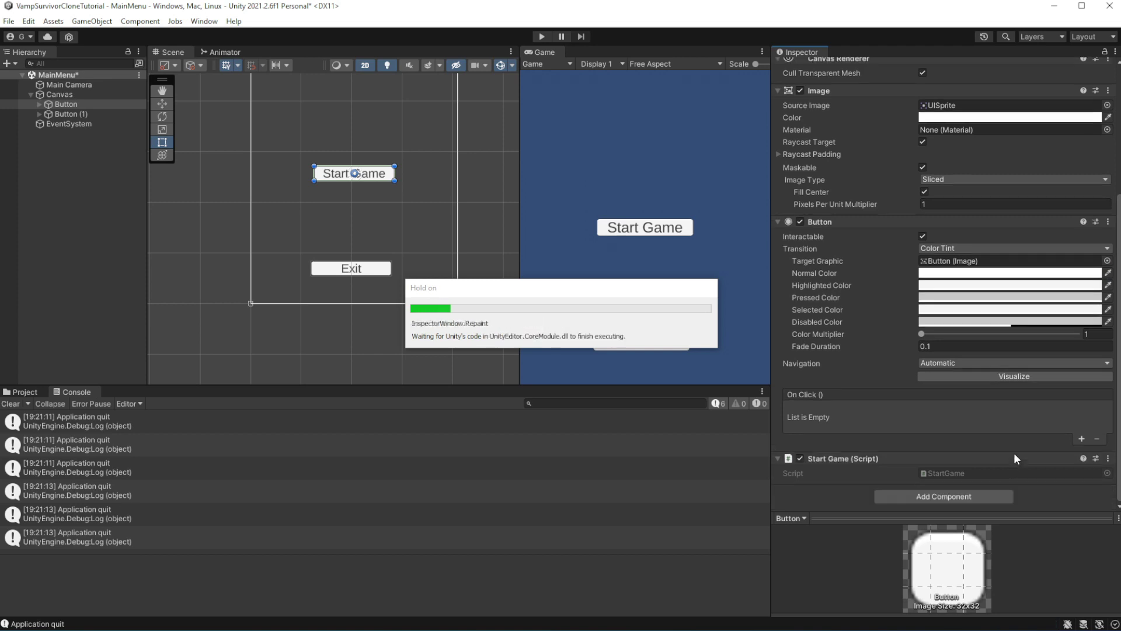
# Open the StartGame script, delete its template Start and Update methods, and save
pyautogui.doubleClick(973, 432)
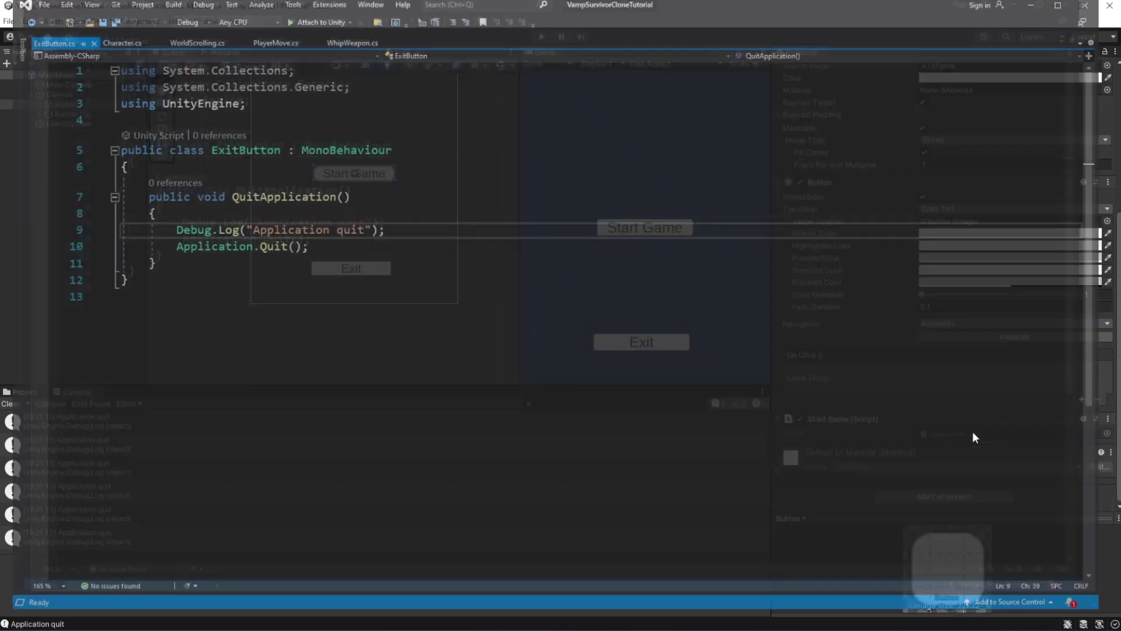
pyautogui.moveTo(197, 381); pyautogui.dragTo(141, 191)
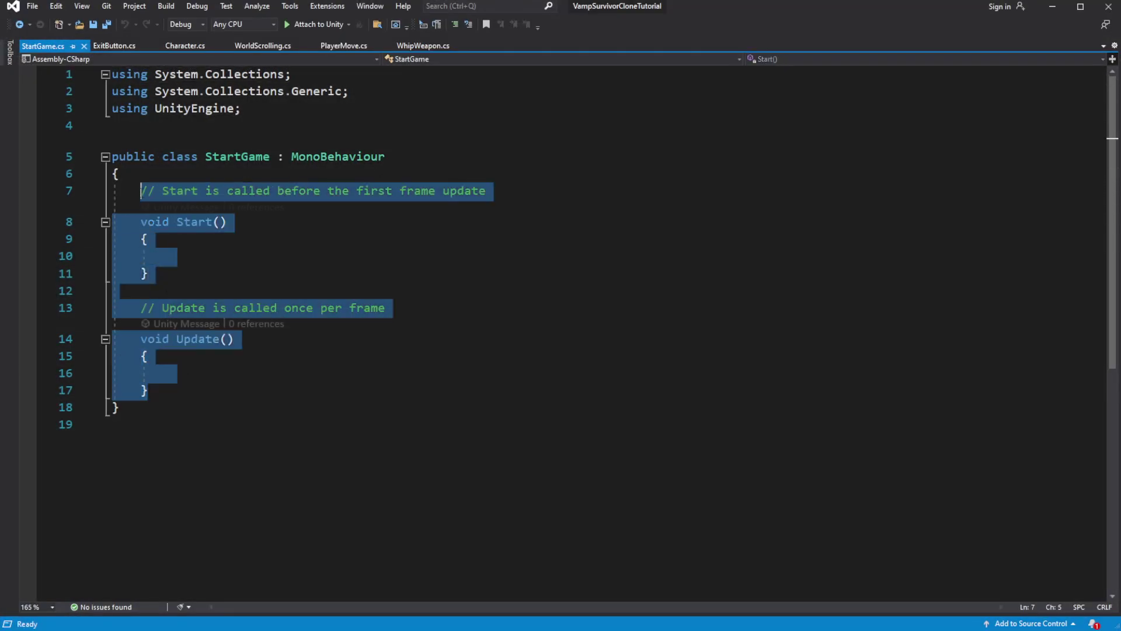
pyautogui.press('Delete')
pyautogui.hotkey('ctrl', 's')
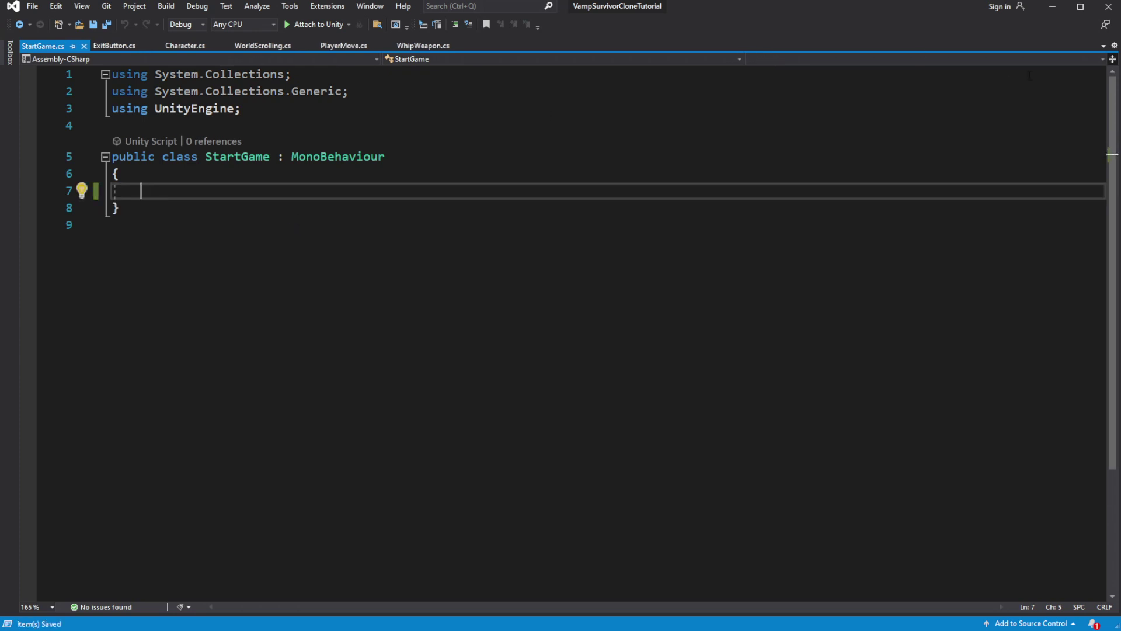
# Write an empty public void StartGameplay() method, fix its misspelled name, and save
pyautogui.write('public void')
pyautogui.hotkey('ctrl', 's')
pyautogui.write('Sta')
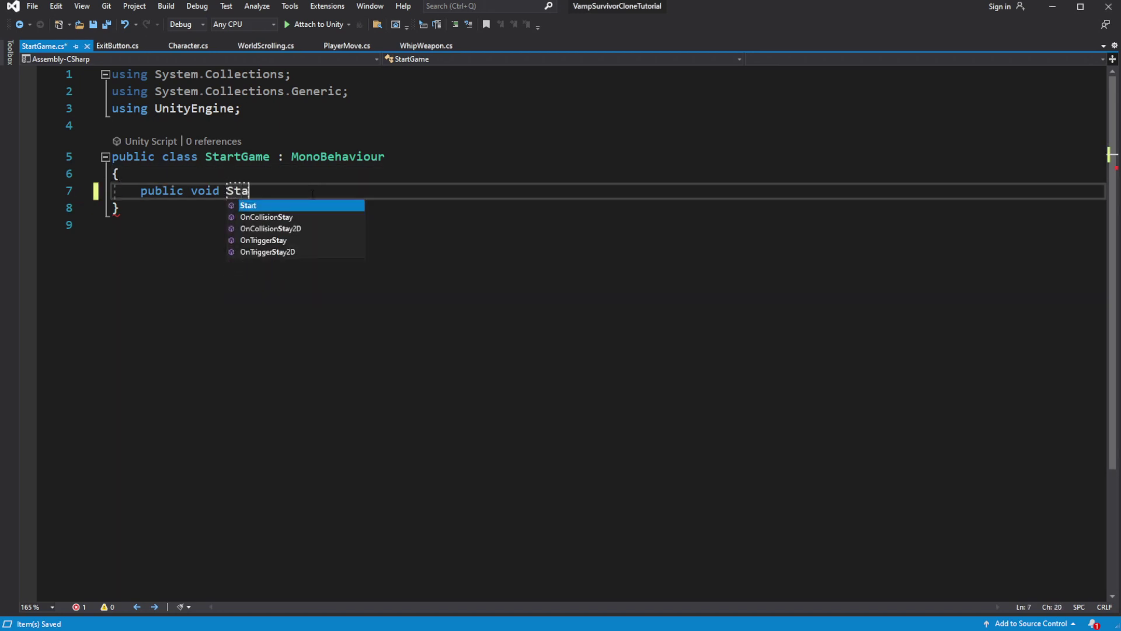
pyautogui.write('rtGameplayer')
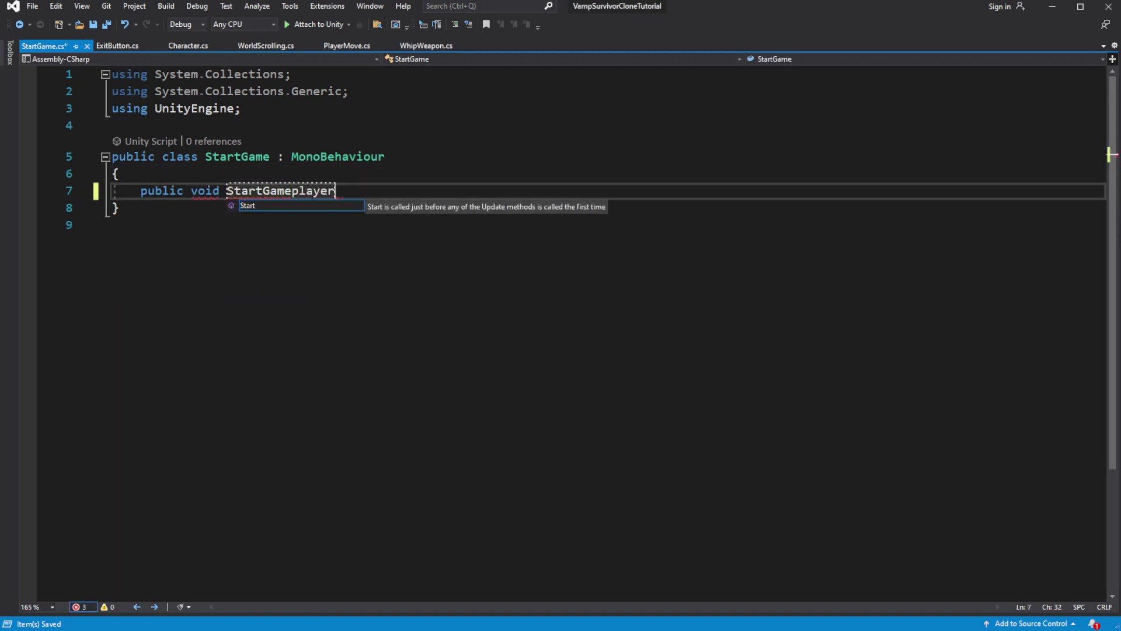
pyautogui.write('() { }')
pyautogui.press('Left')
pyautogui.press('Left')
pyautogui.press('Left')
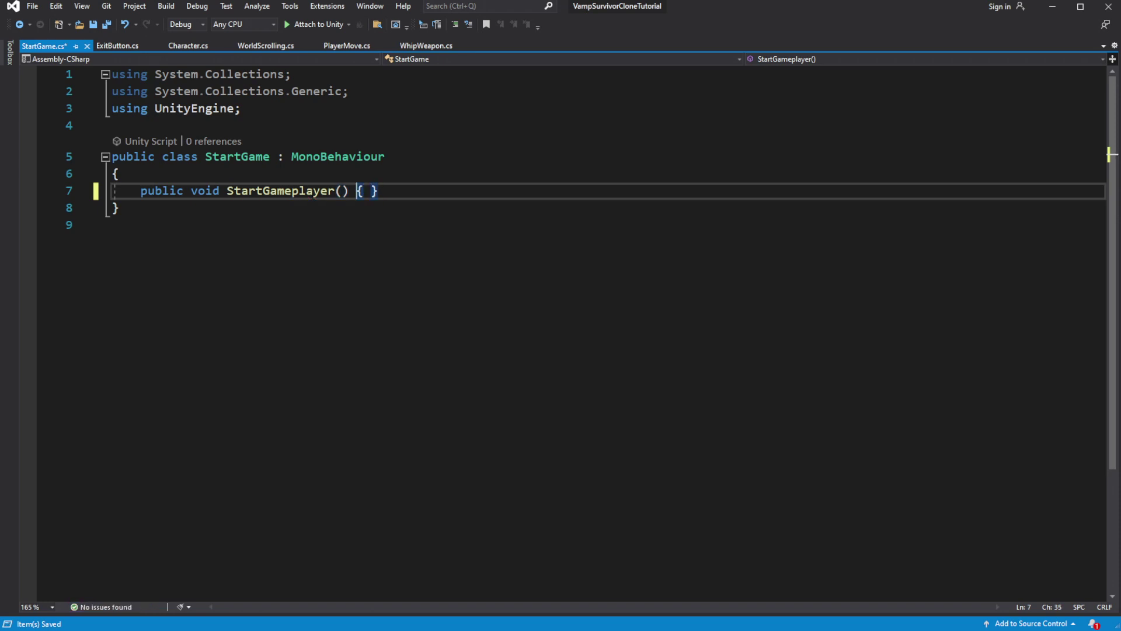
pyautogui.press('Return')
pyautogui.press('Right')
pyautogui.press('Return')
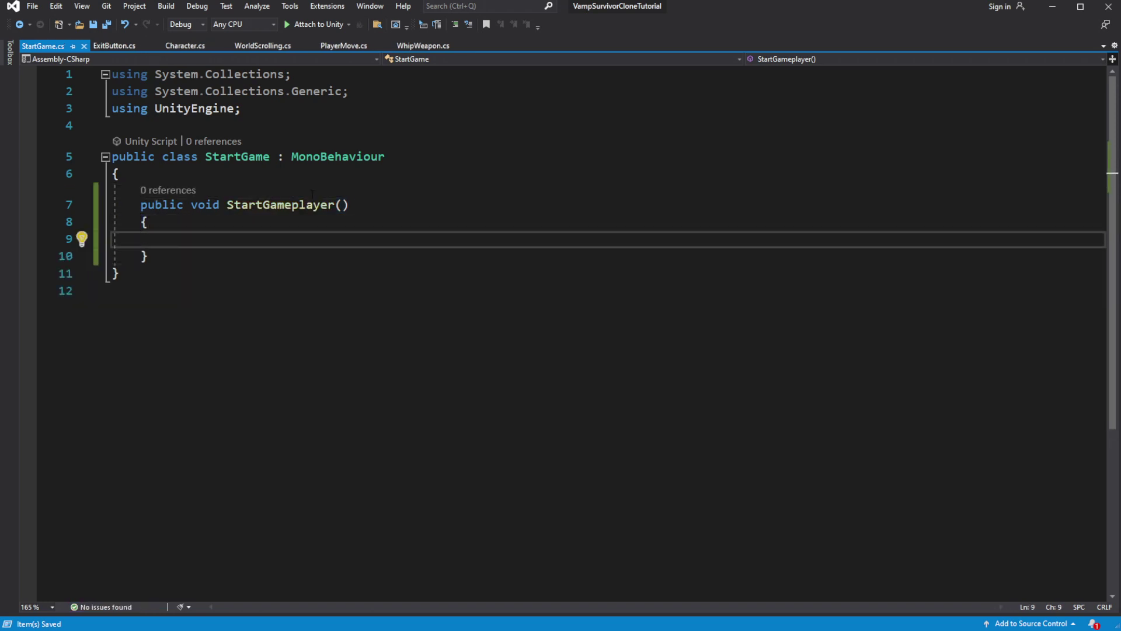
pyautogui.click(334, 204)
pyautogui.press('BackSpace')
pyautogui.press('BackSpace')
pyautogui.hotkey('ctrl', 's')
pyautogui.press('Down')
pyautogui.press('Down')
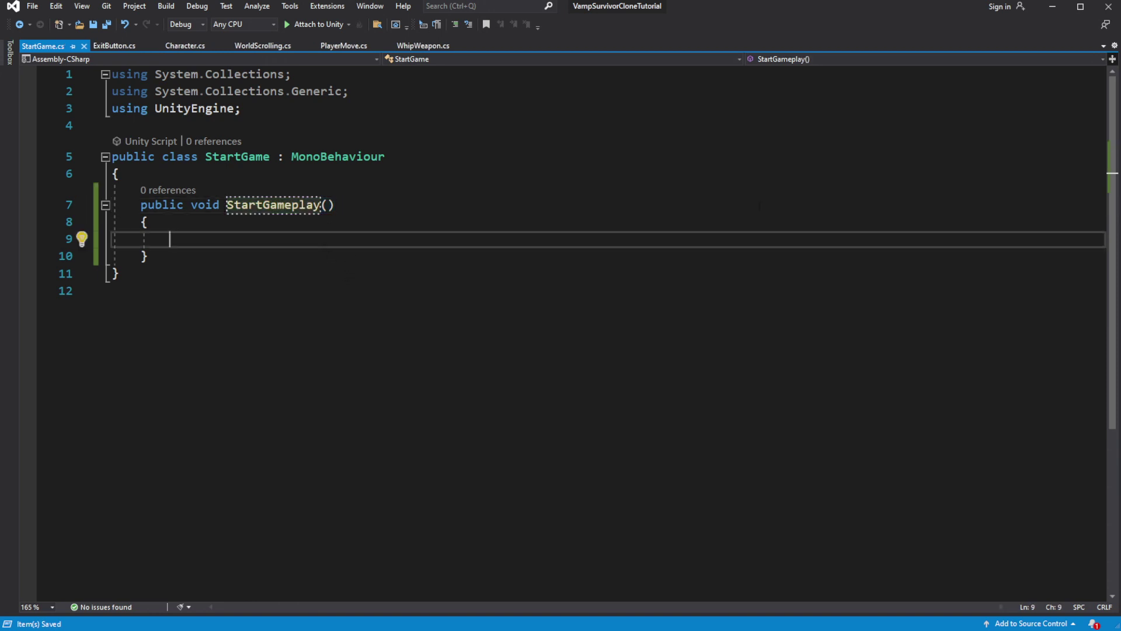
pyautogui.click(1052, 6)
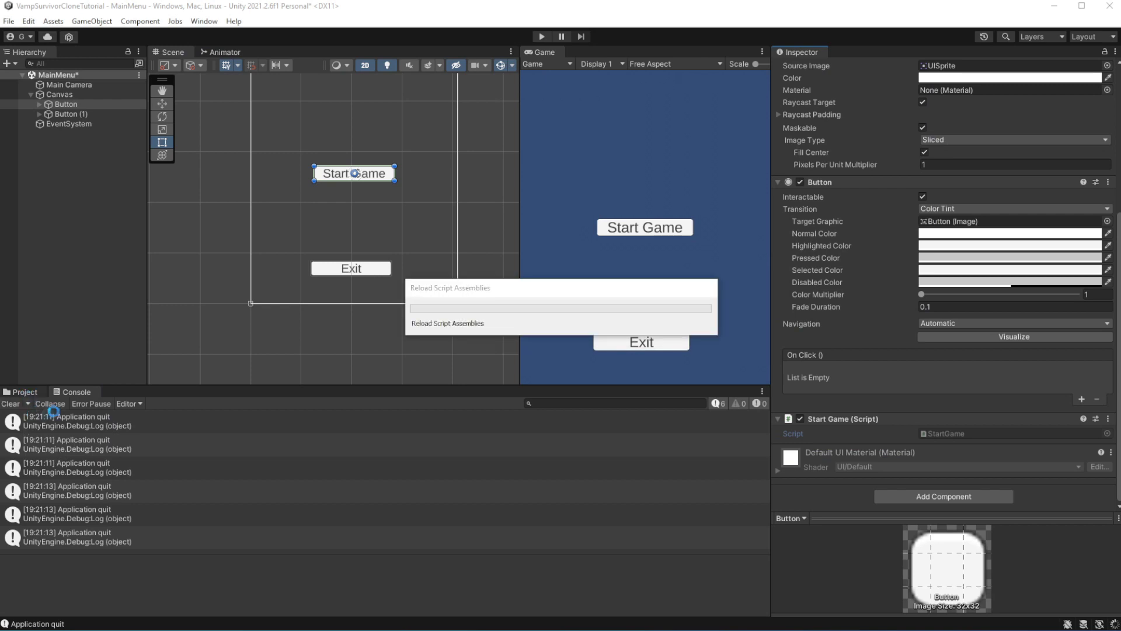
# Open SampleScene from the Scenes folder, saving the MainMenu changes when prompted
pyautogui.click(20, 392)
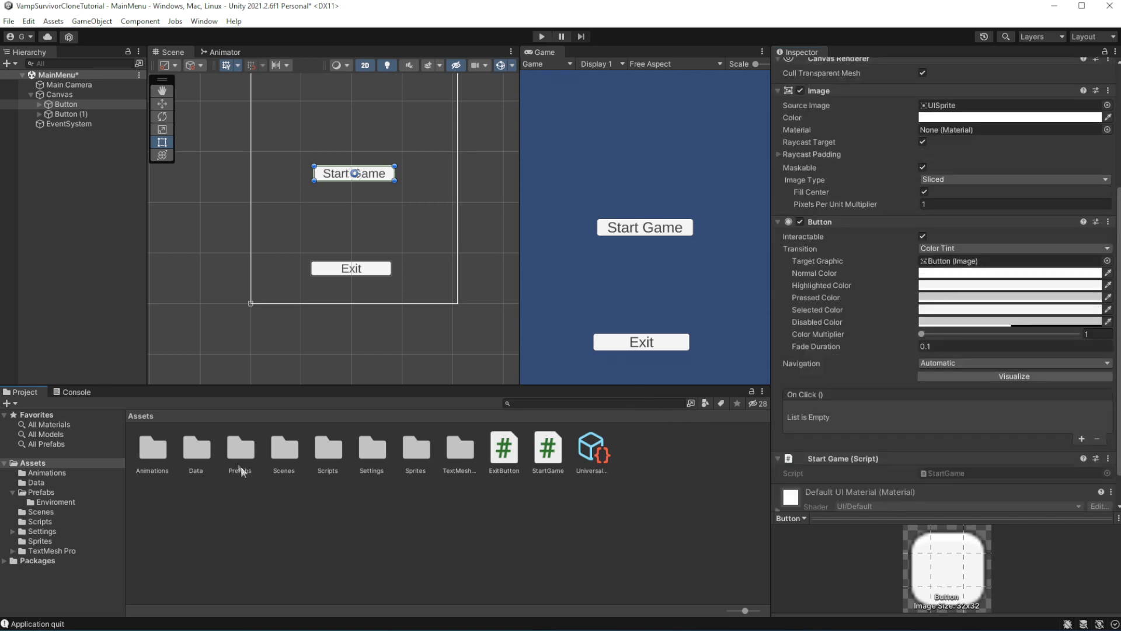
pyautogui.doubleClick(284, 447)
pyautogui.doubleClick(197, 451)
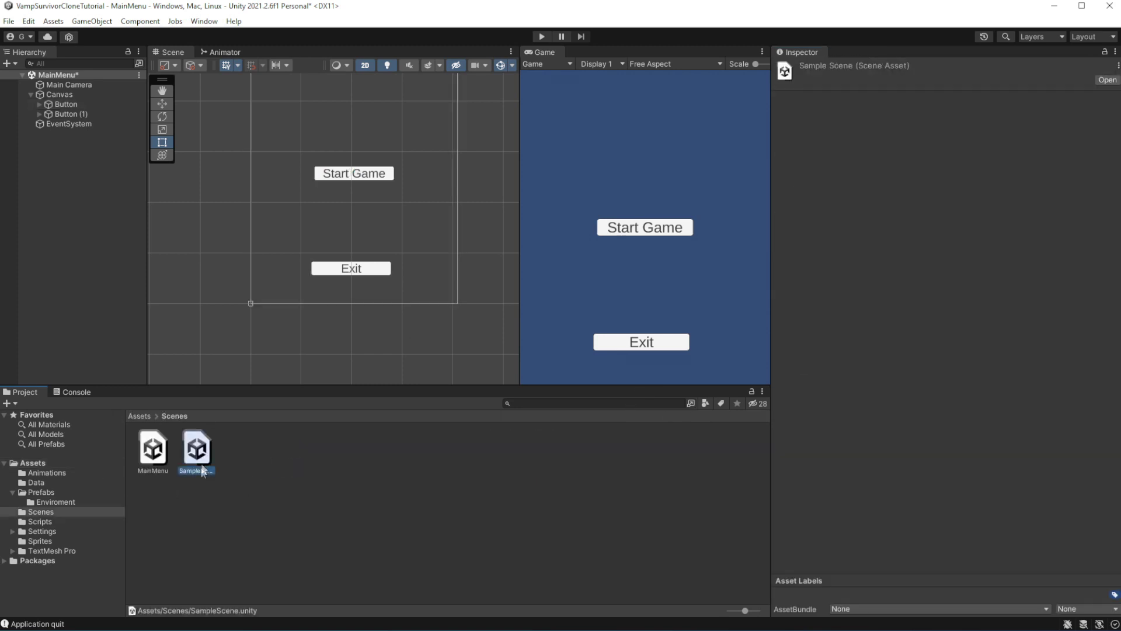
pyautogui.press('Return')
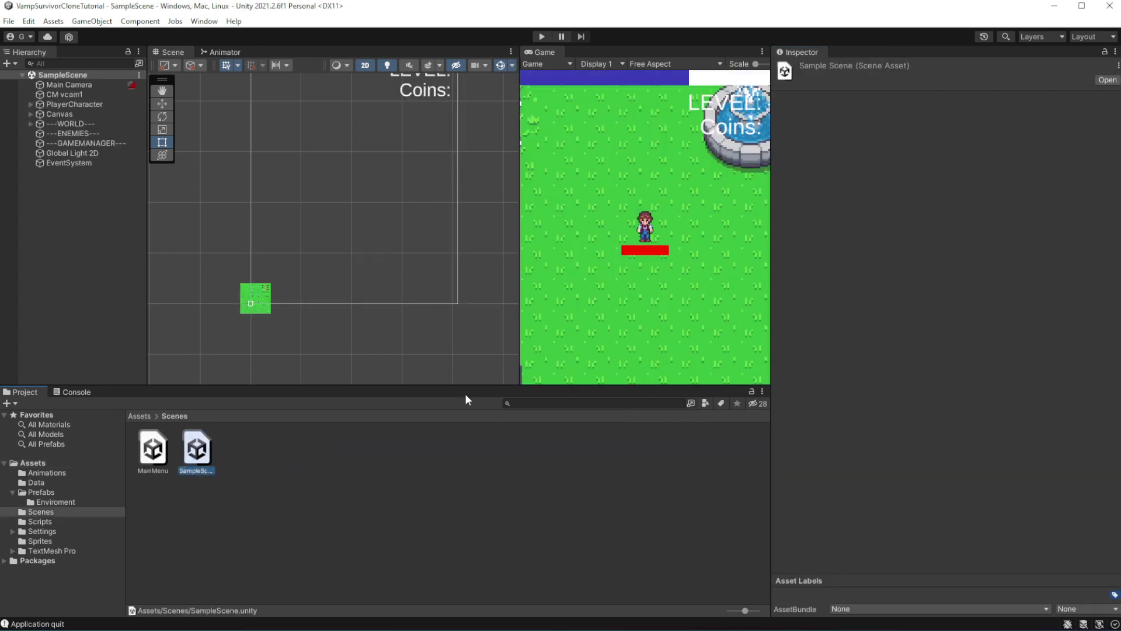
# Reopen the MainMenu scene and select the SampleScene asset
pyautogui.scroll(-2, 349, 199)
pyautogui.doubleClick(153, 448)
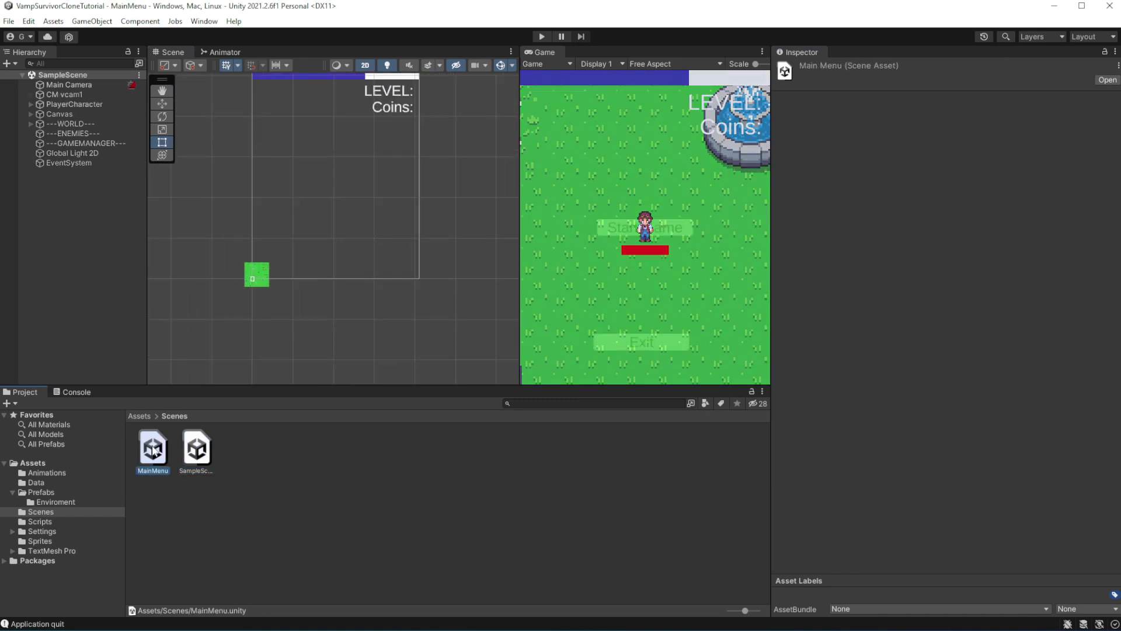
pyautogui.click(195, 467)
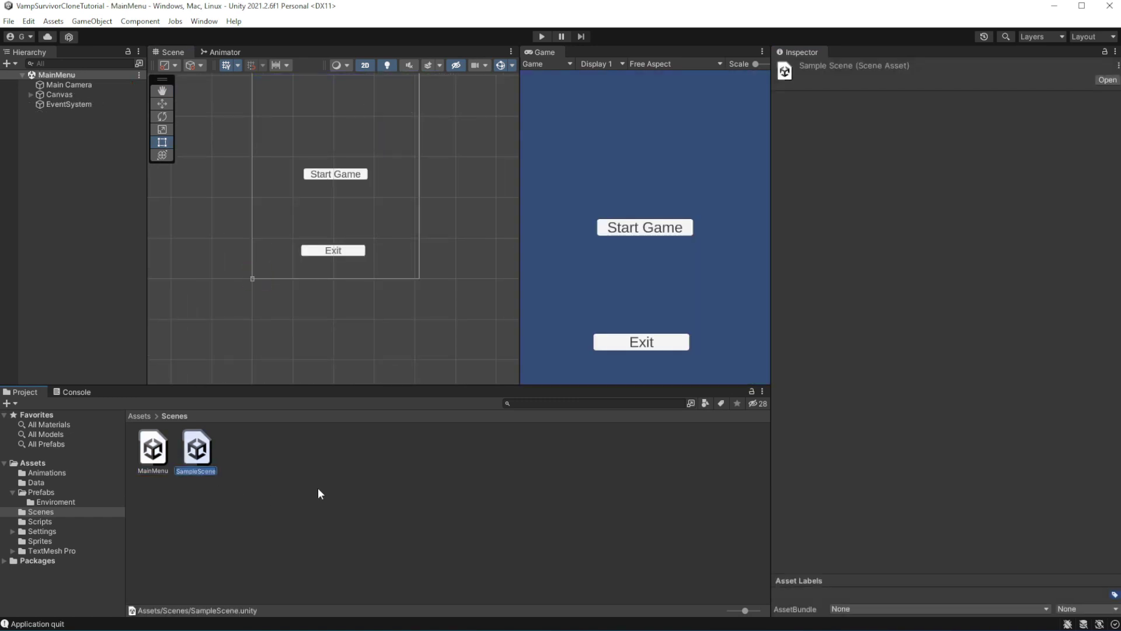
# Rename the SampleScene asset to GameplayStage
pyautogui.press('F2')
pyautogui.write('GameplayS')
pyautogui.write('tage')
pyautogui.press('Return')
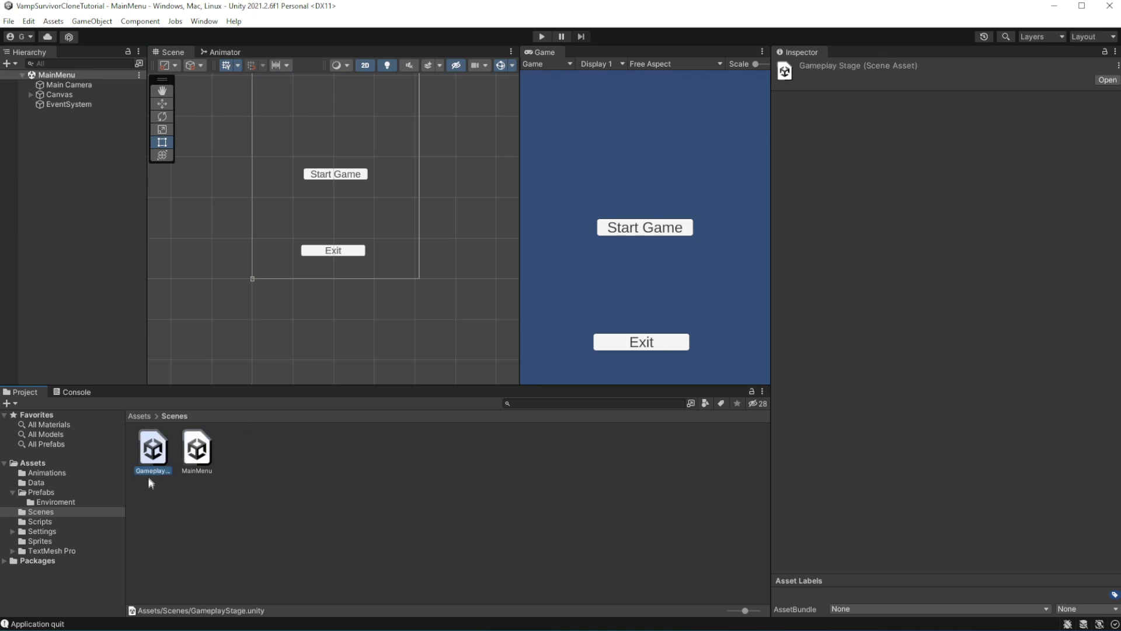
# Select the MainMenu scene asset, then the Exit button's label in the scene
pyautogui.keyDown('ctrl'); pyautogui.scroll(-3, 336, 500); pyautogui.keyUp('ctrl')
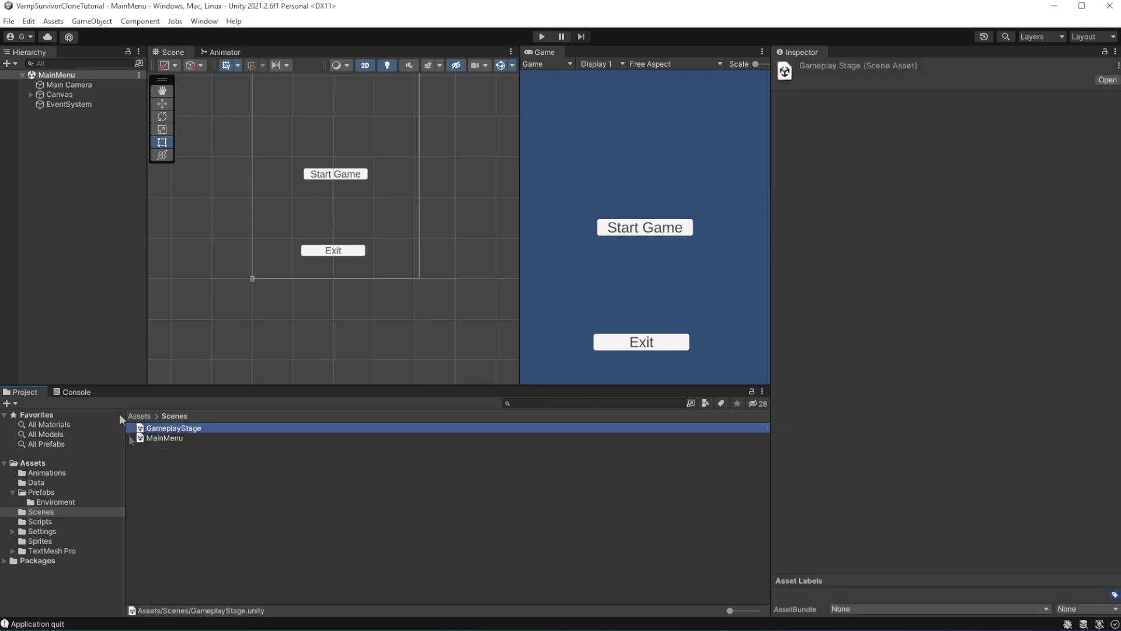
pyautogui.click(186, 438)
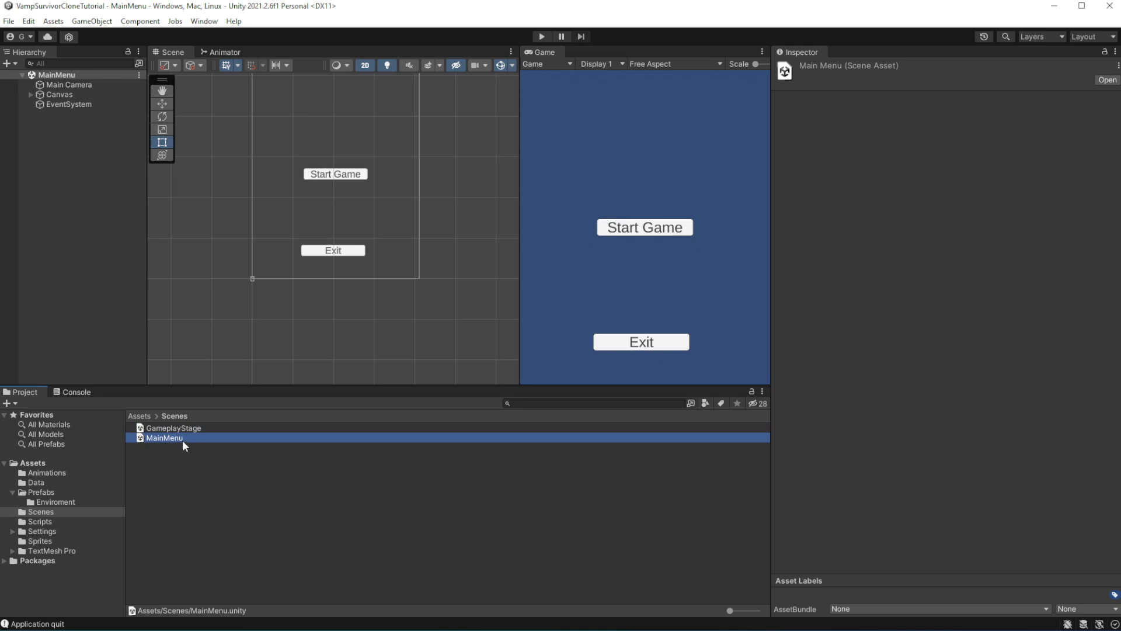
pyautogui.click(361, 251)
# Collapse the Exit button in the Hierarchy and select the Start Game button
pyautogui.click(73, 114)
pyautogui.click(40, 114)
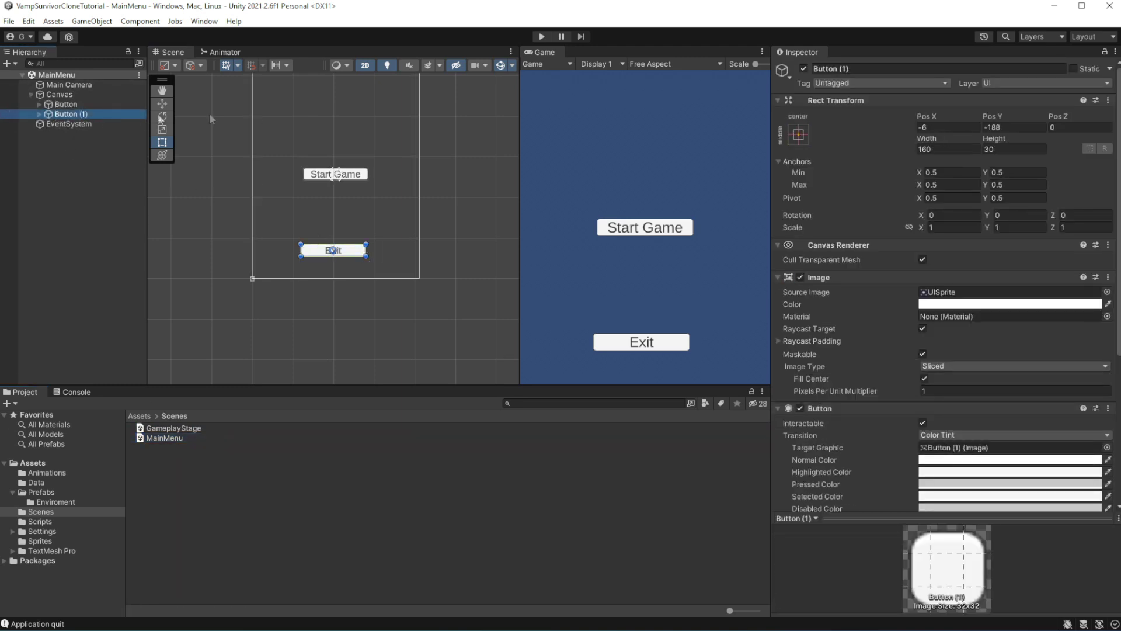
pyautogui.click(66, 104)
pyautogui.scroll(-8, 1005, 389)
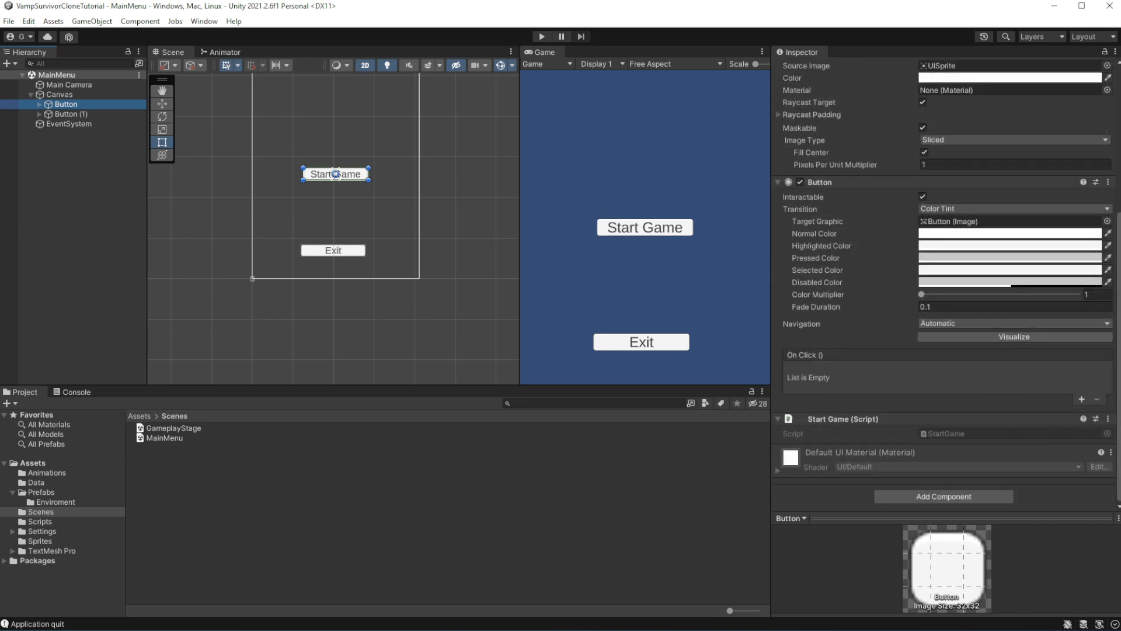
# Add an On Click entry that targets the Start Game button and calls StartGame.StartGameplay
pyautogui.click(1082, 400)
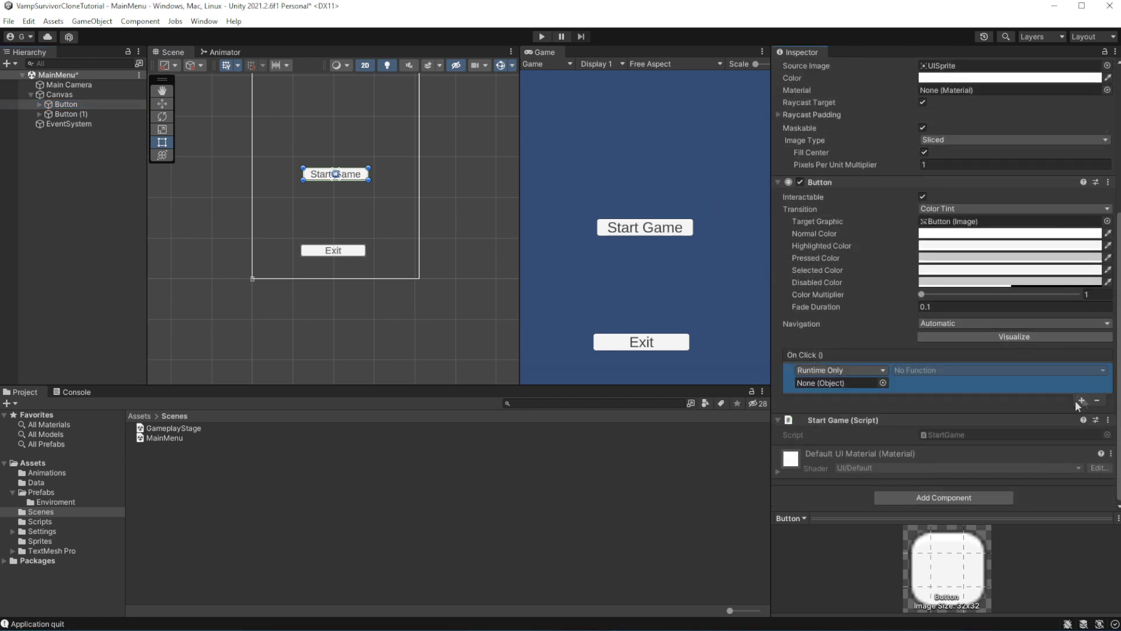
pyautogui.moveTo(843, 422); pyautogui.dragTo(835, 383)
pyautogui.click(953, 370)
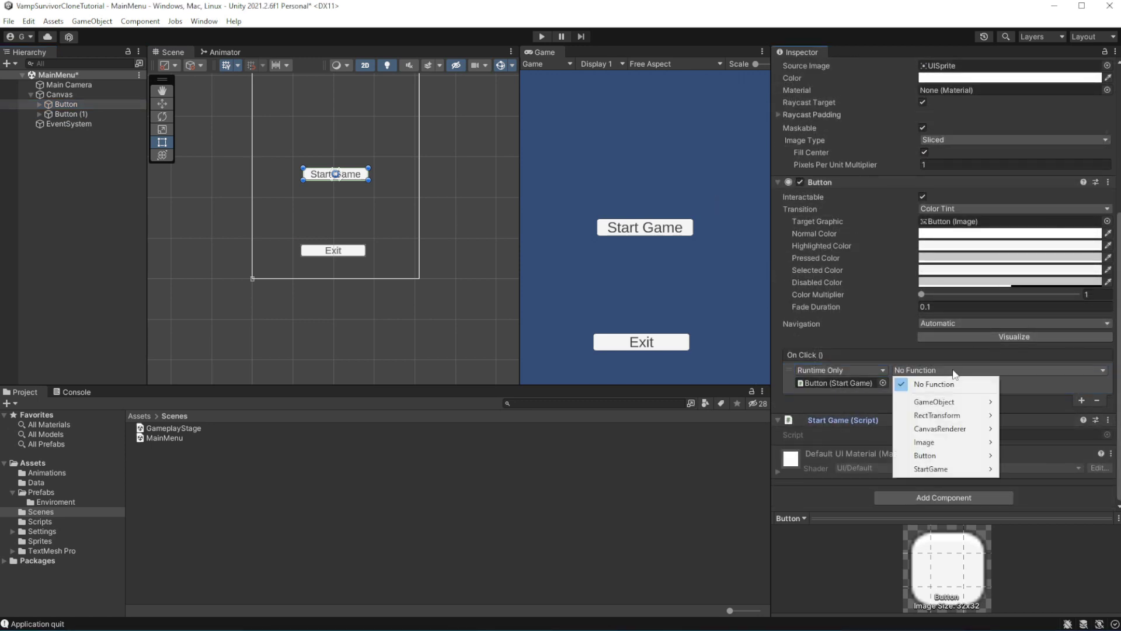
pyautogui.moveTo(961, 469)
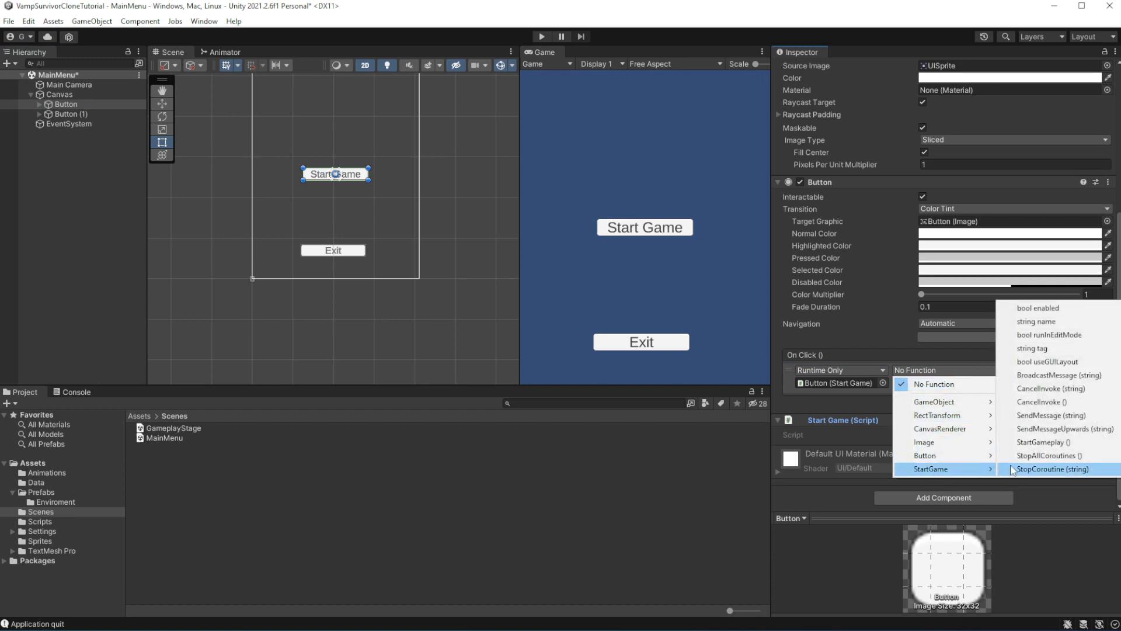
pyautogui.click(1044, 447)
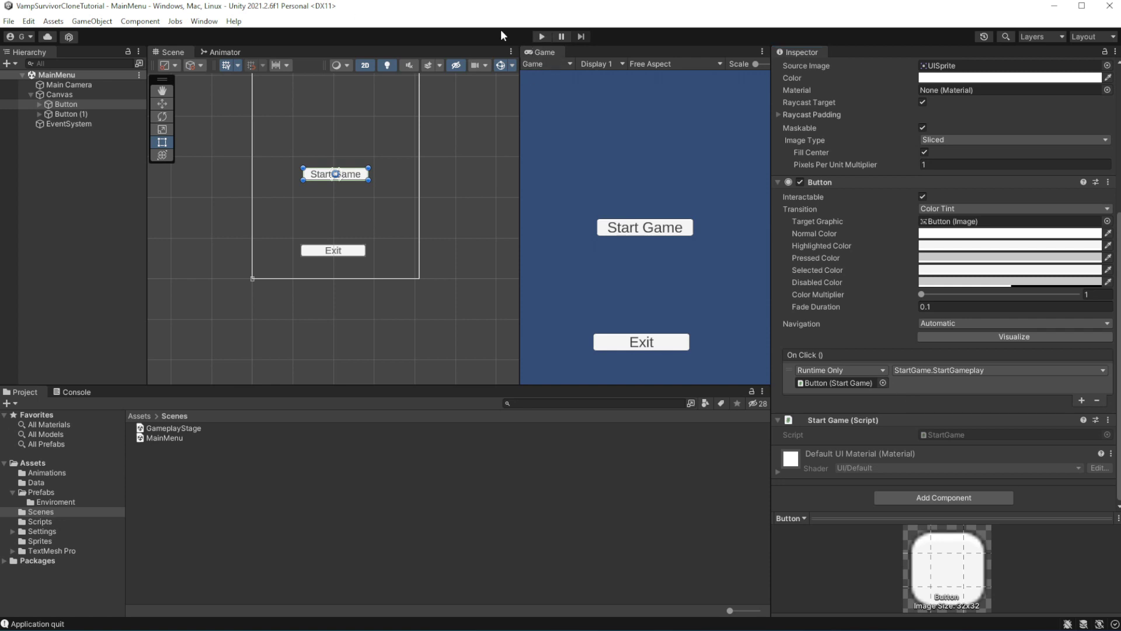
# In StartGame.cs, type SceneManager, add the UnityEngine.SceneManagement using, and save
pyautogui.doubleClick(956, 436)
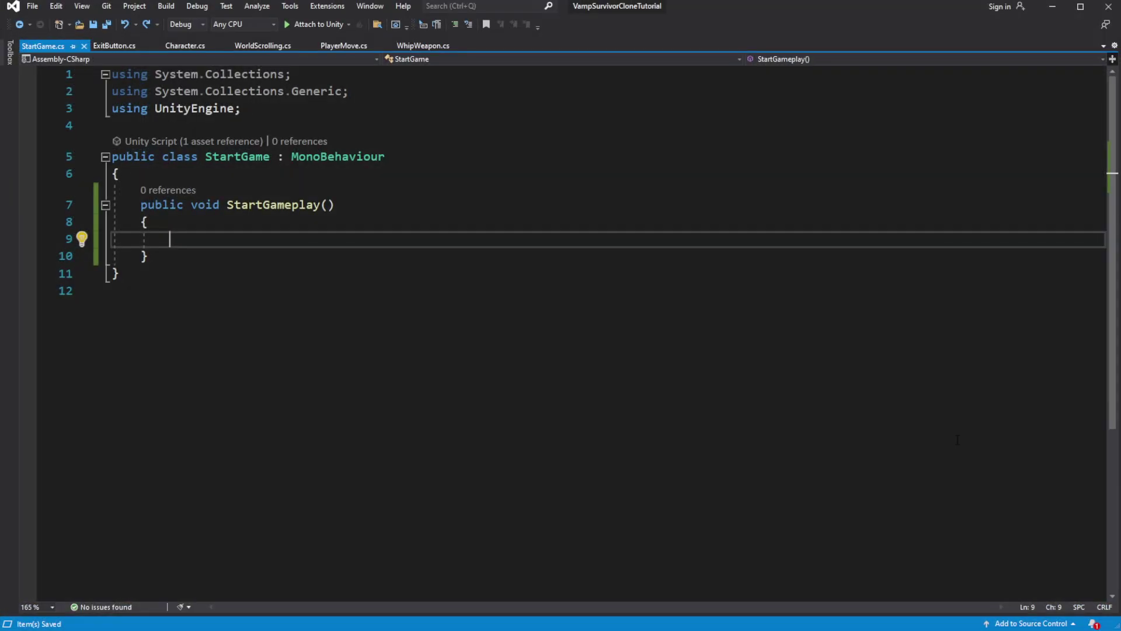
pyautogui.write('SceneManager')
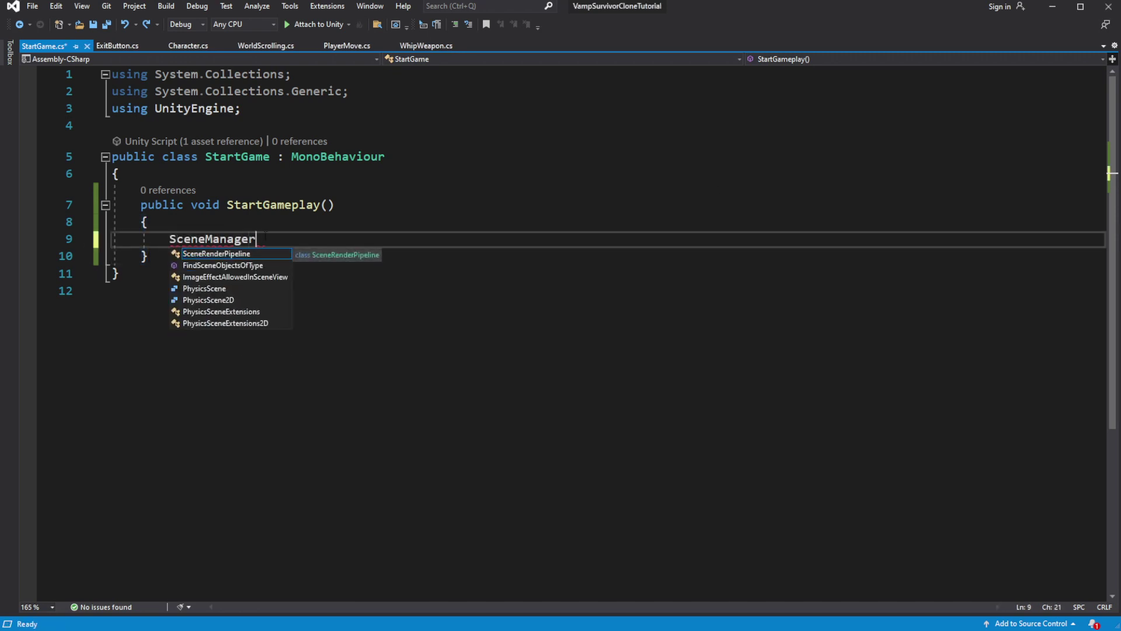
pyautogui.click(83, 239)
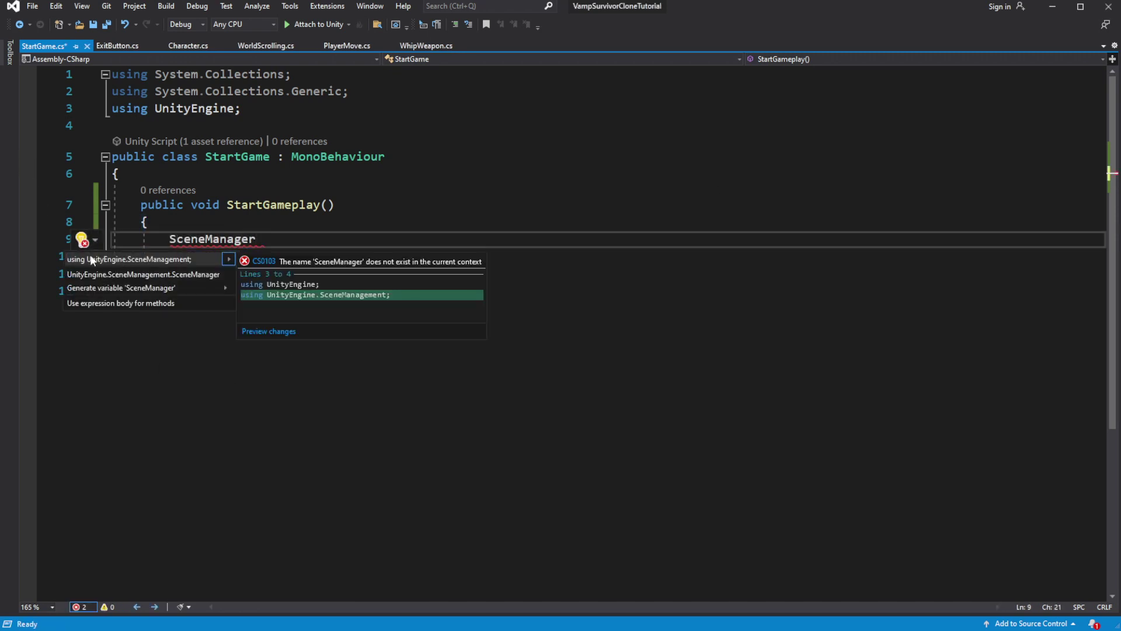
pyautogui.click(90, 257)
pyautogui.hotkey('ctrl', 's')
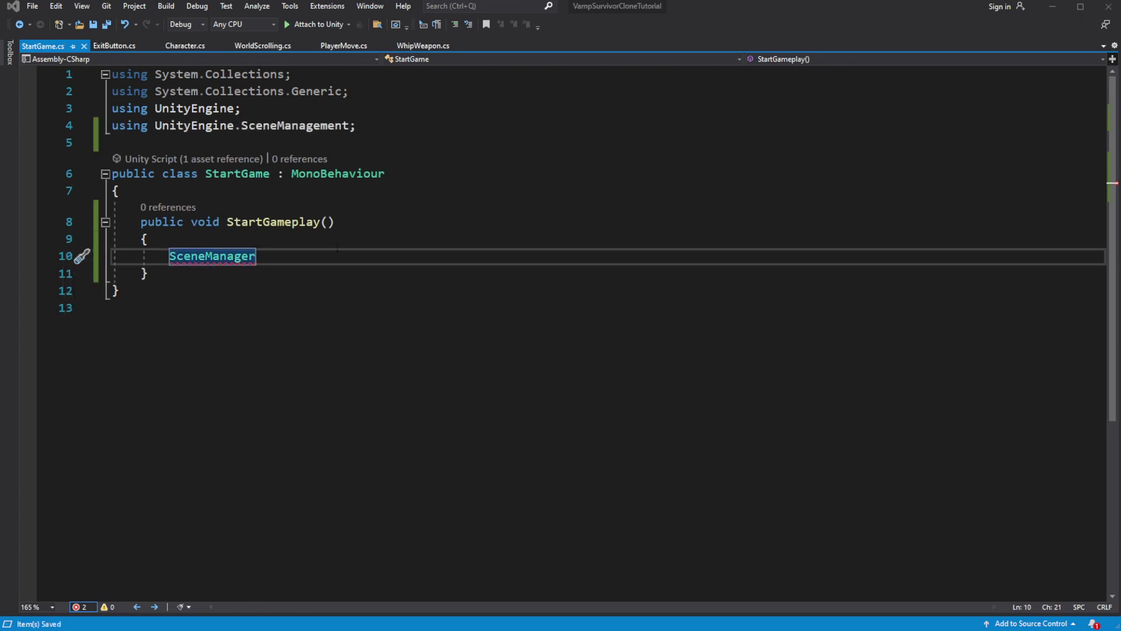
# Complete the line as SceneManager.LoadScene(""); and return to Unity
pyautogui.write('.Swi')
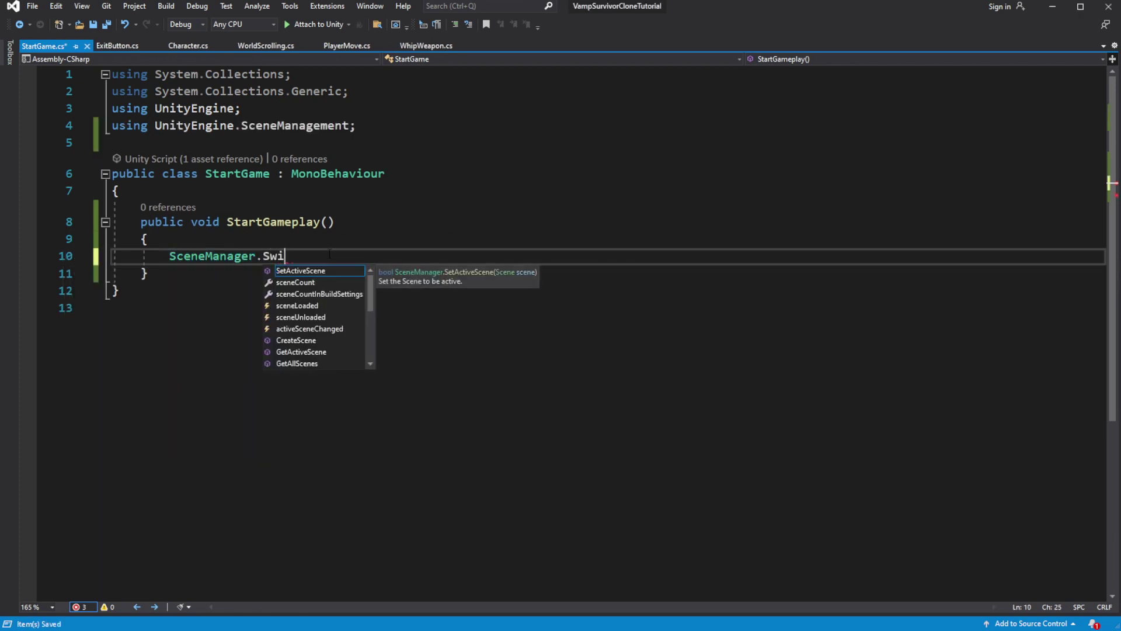
pyautogui.press('BackSpace')
pyautogui.press('BackSpace')
pyautogui.press('BackSpace')
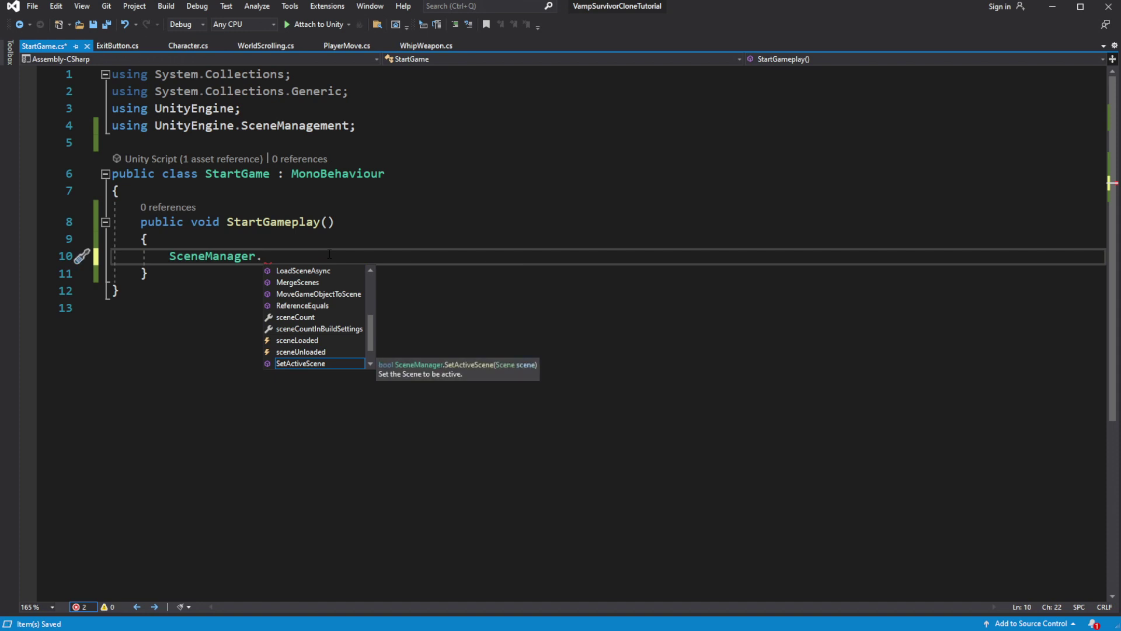
pyautogui.write('LoadScene(')
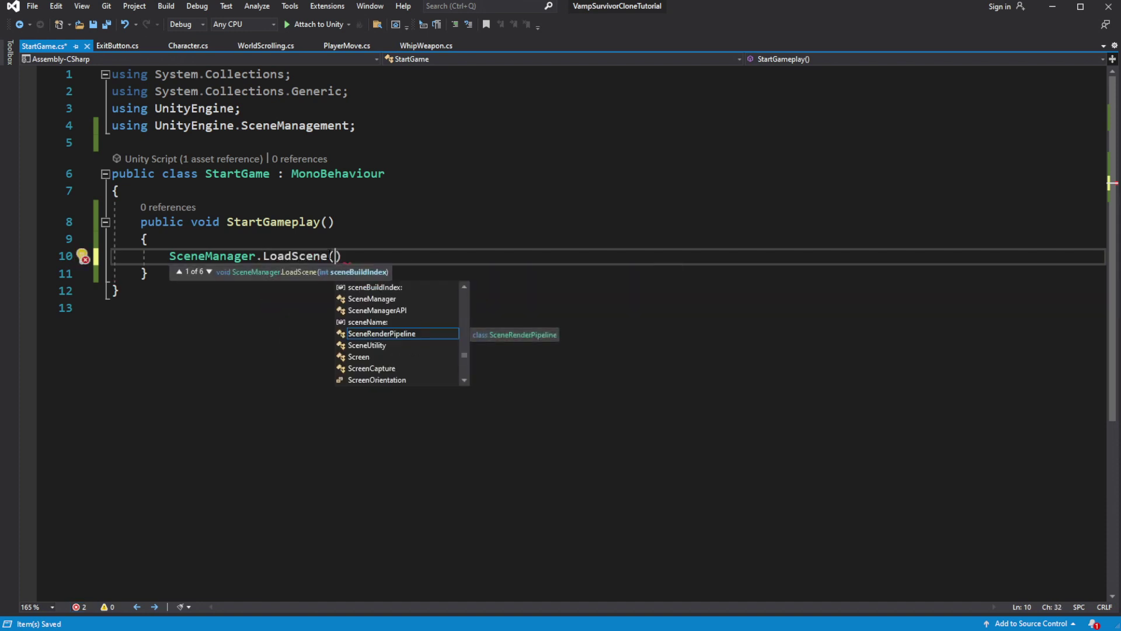
pyautogui.write('"");')
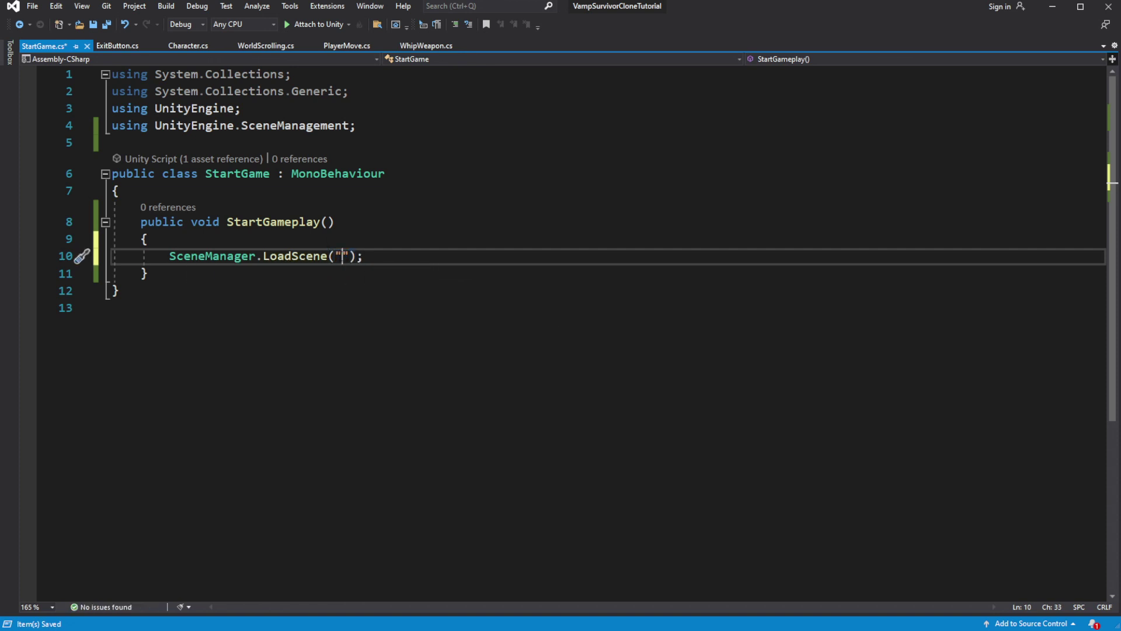
pyautogui.click(1052, 7)
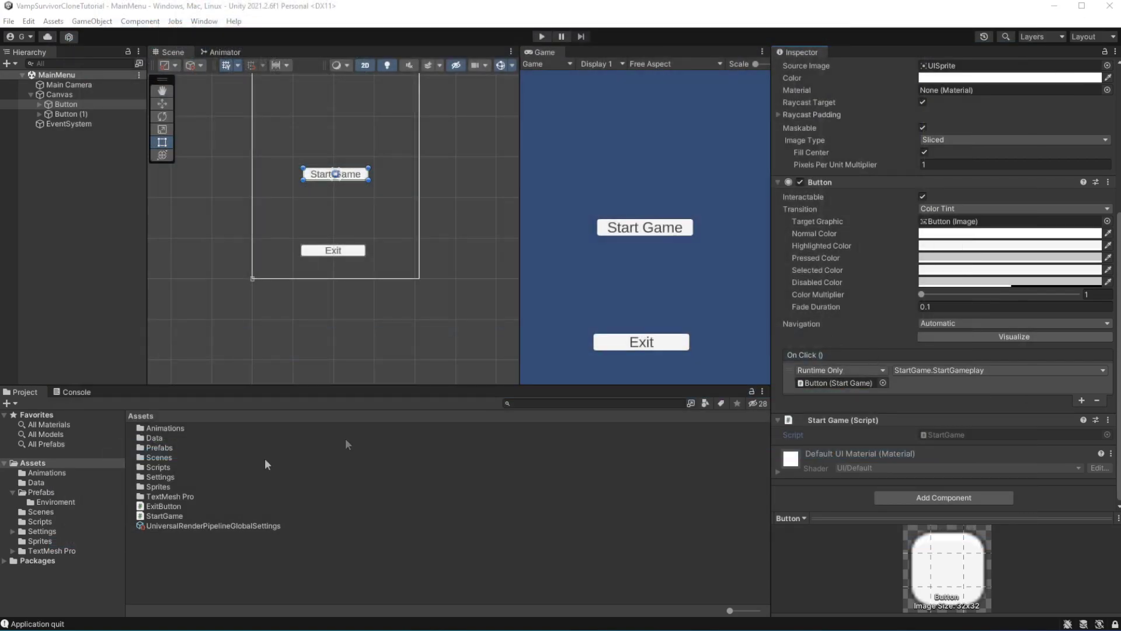
# Copy the exact GameplayStage scene name from the Scenes folder without renaming it
pyautogui.doubleClick(170, 458)
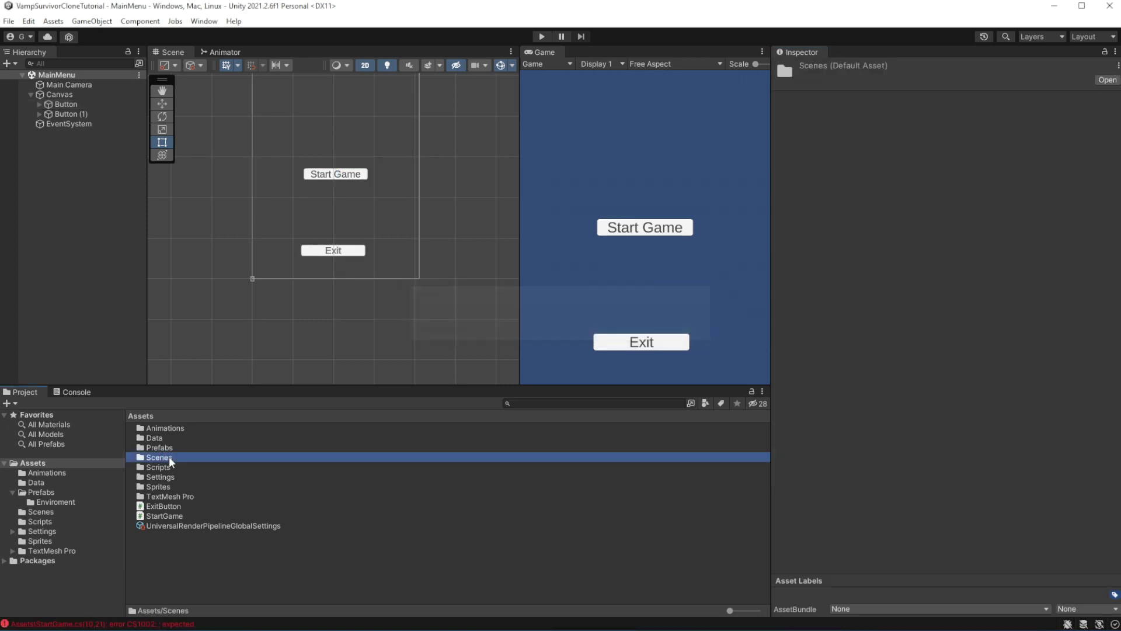
pyautogui.click(200, 427)
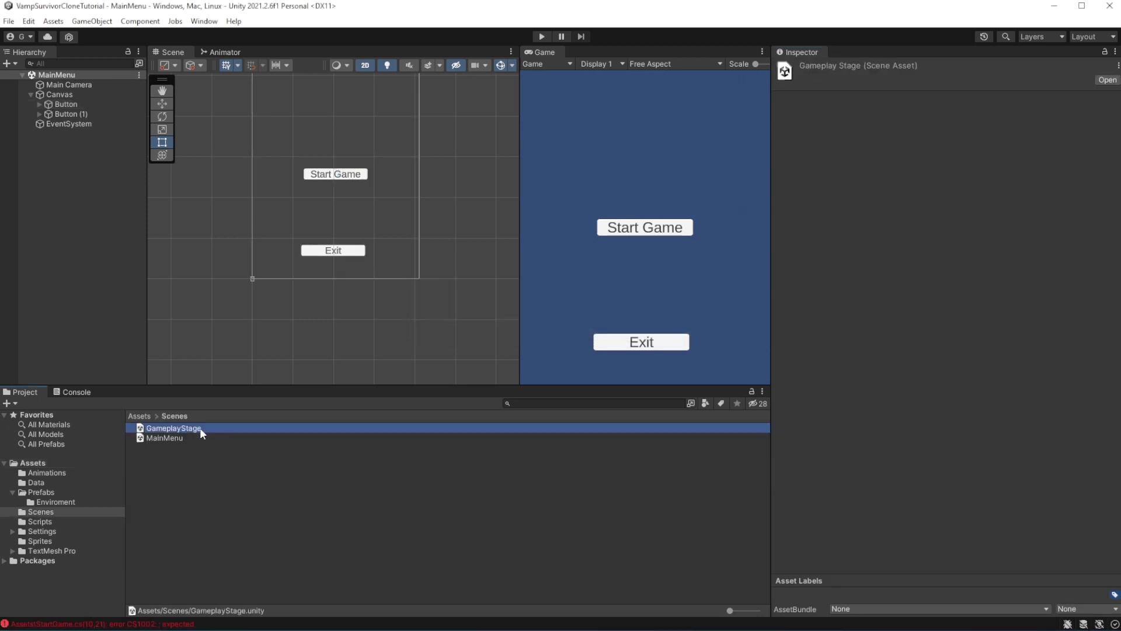
pyautogui.click(199, 428)
pyautogui.hotkey('ctrl', 'c')
pyautogui.press('Escape')
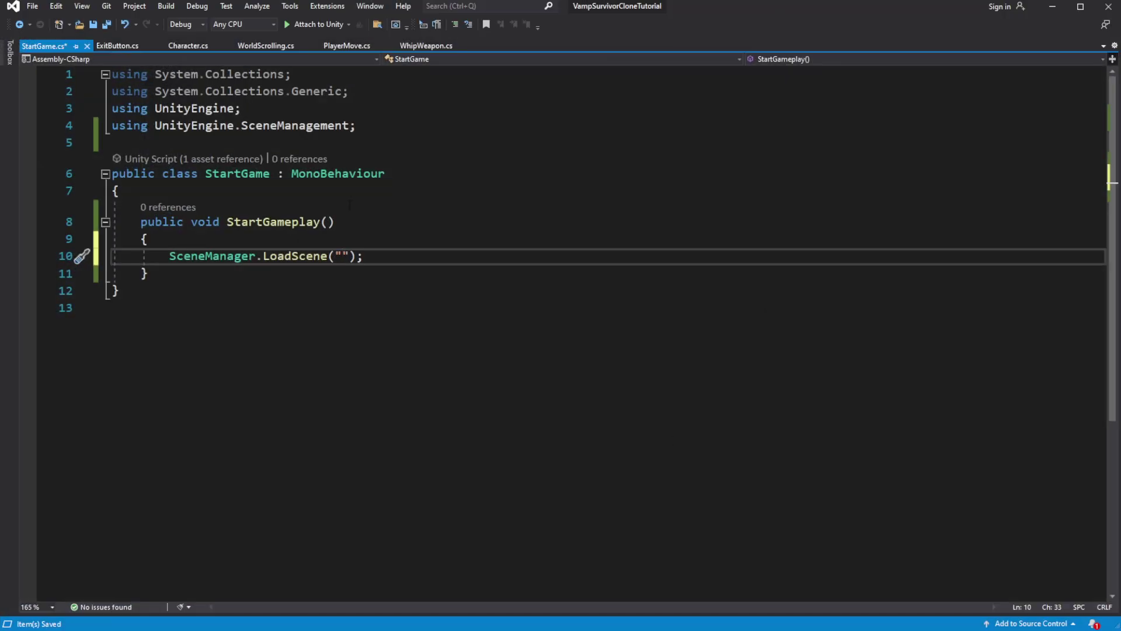
# Paste GameplayStage into LoadScene's quotes, save StartGame.cs, and return to Unity
pyautogui.hotkey('ctrl', 'v')
pyautogui.hotkey('ctrl', 's')
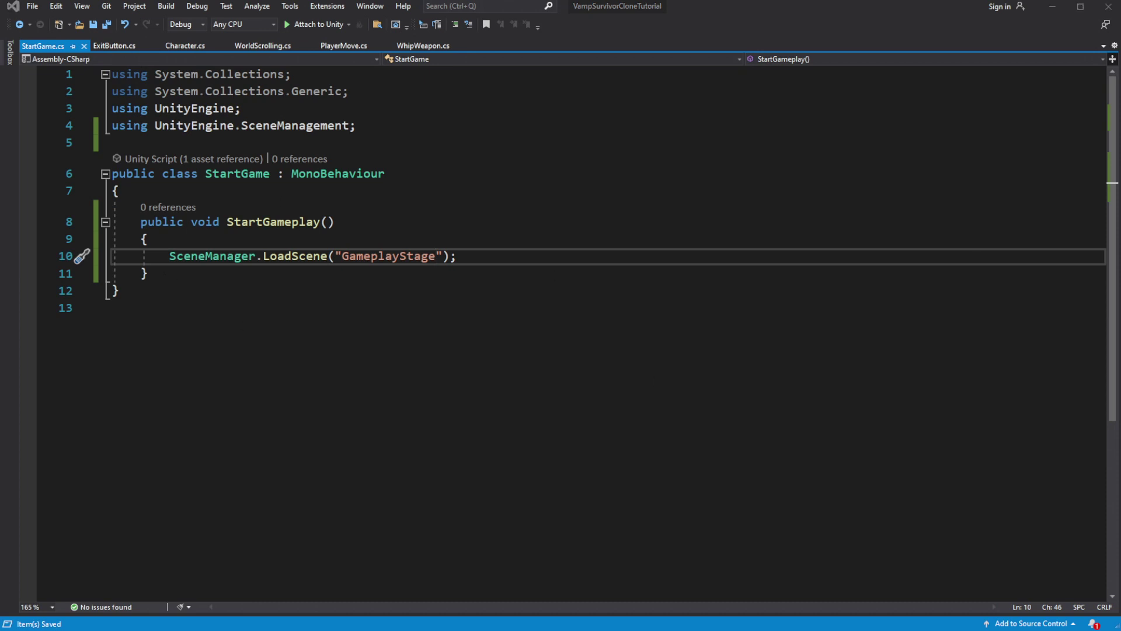
pyautogui.click(1053, 7)
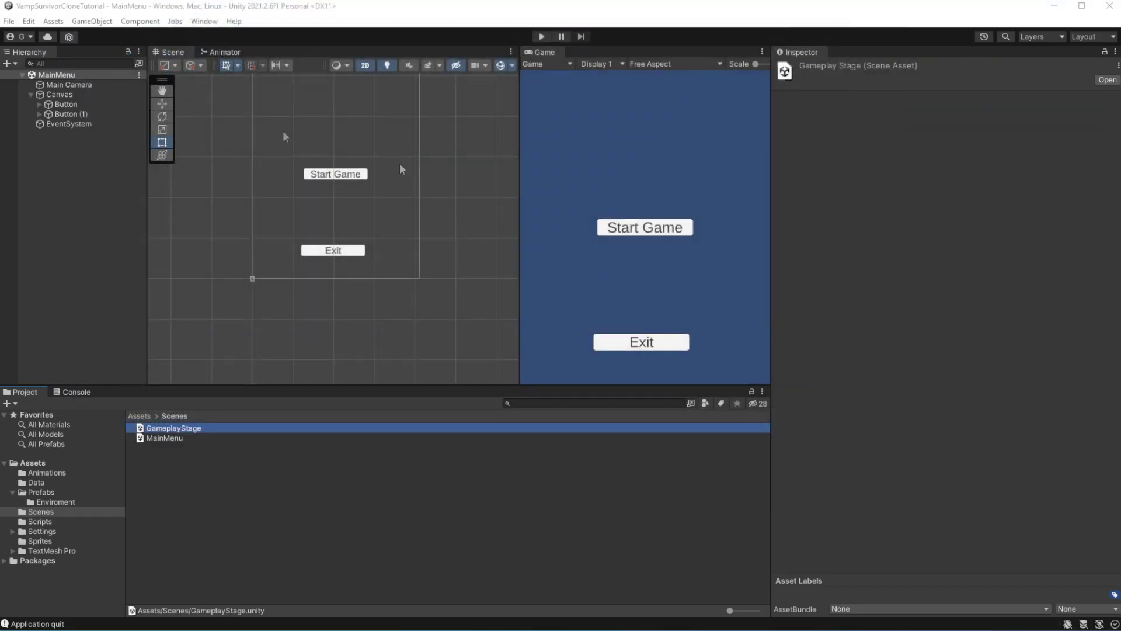
# In Build Settings, add MainMenu at index 0 and re-add GameplayStage after it at index 1
pyautogui.click(9, 21)
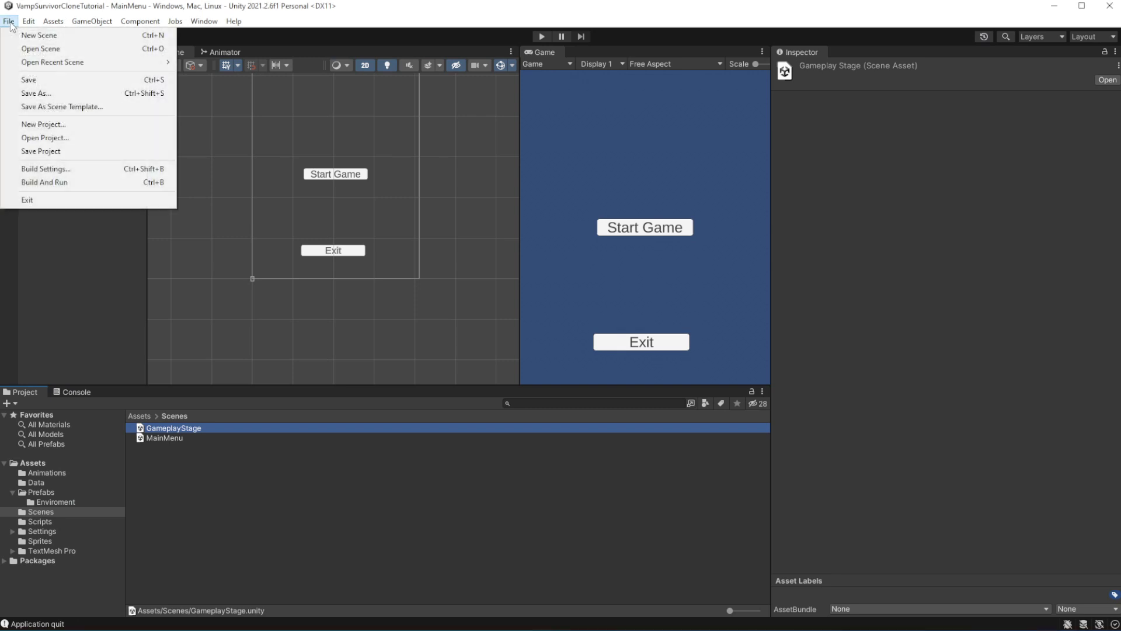
pyautogui.click(70, 169)
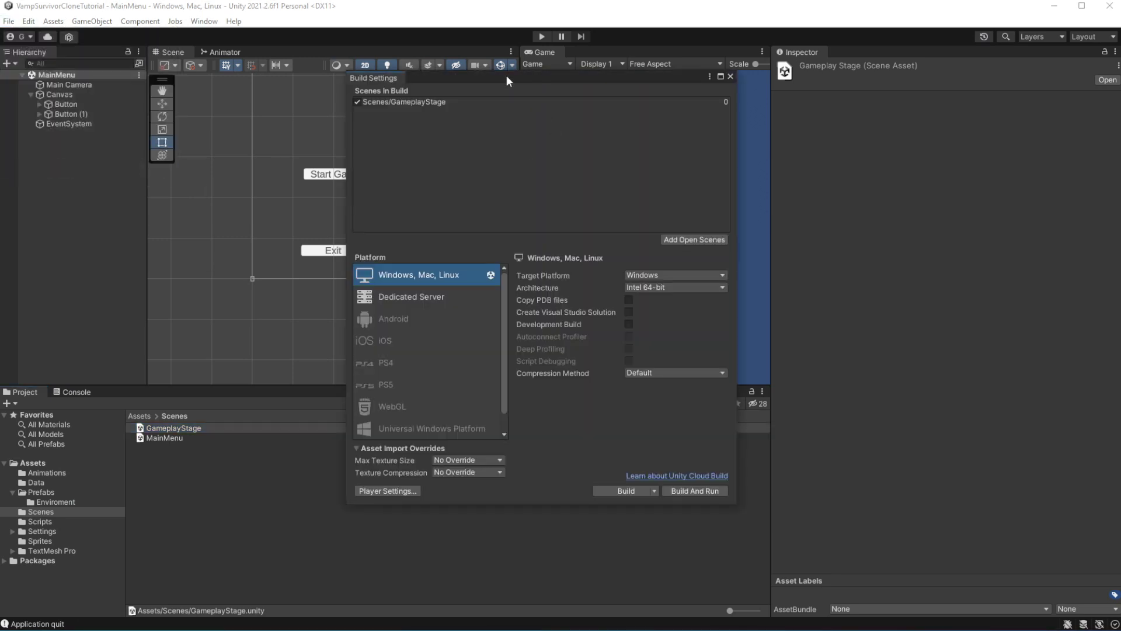
pyautogui.moveTo(507, 75); pyautogui.dragTo(370, 79)
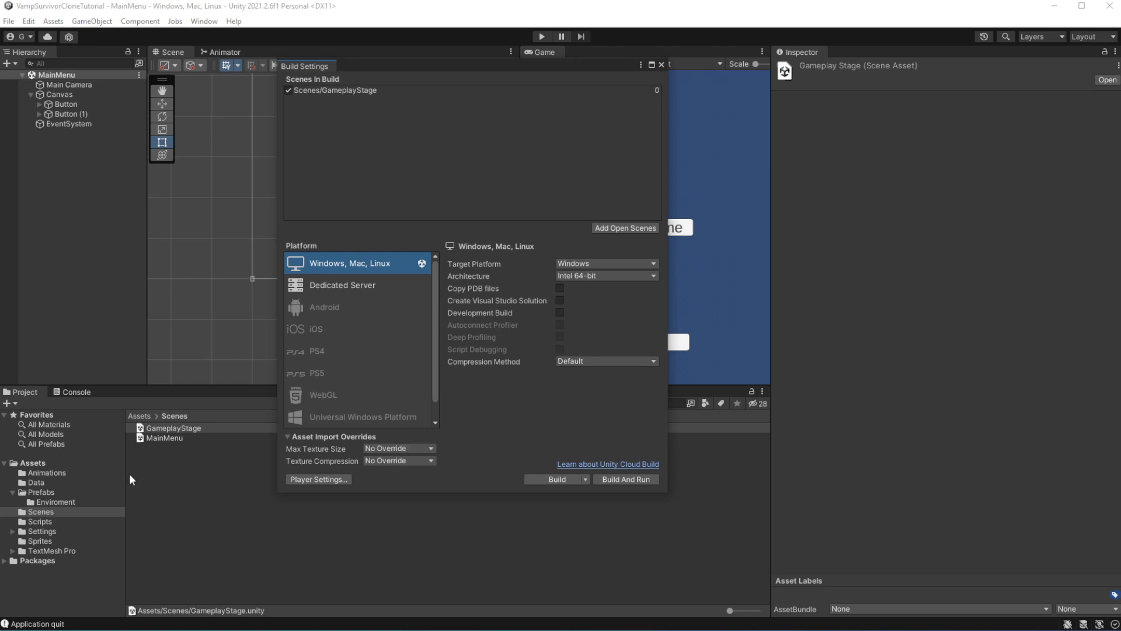
pyautogui.moveTo(164, 438); pyautogui.dragTo(349, 98)
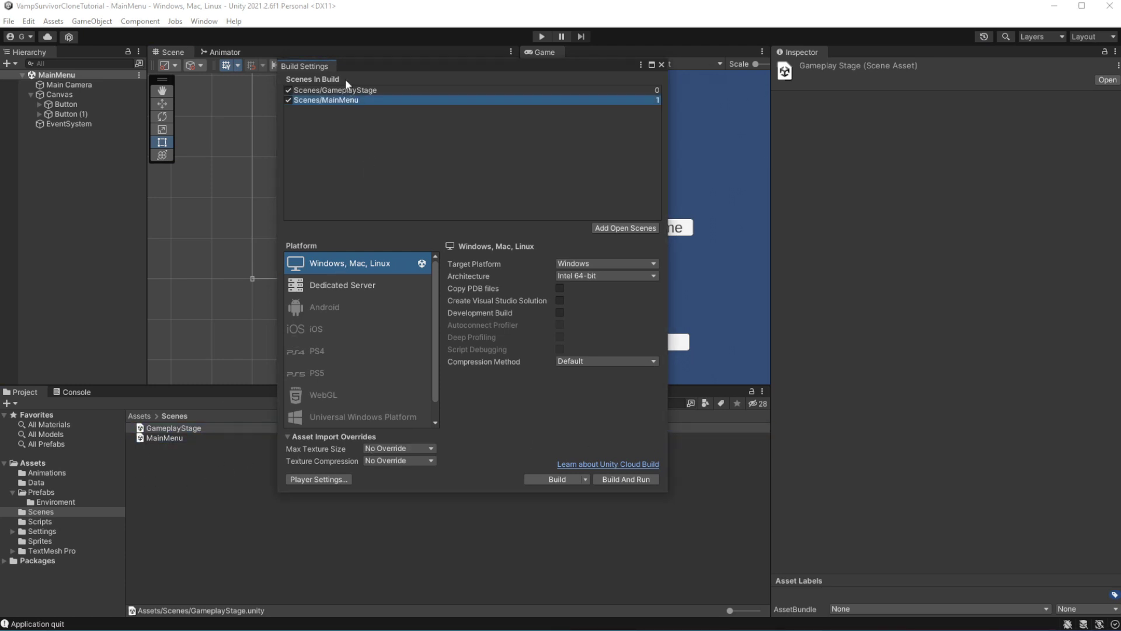
pyautogui.click(345, 91)
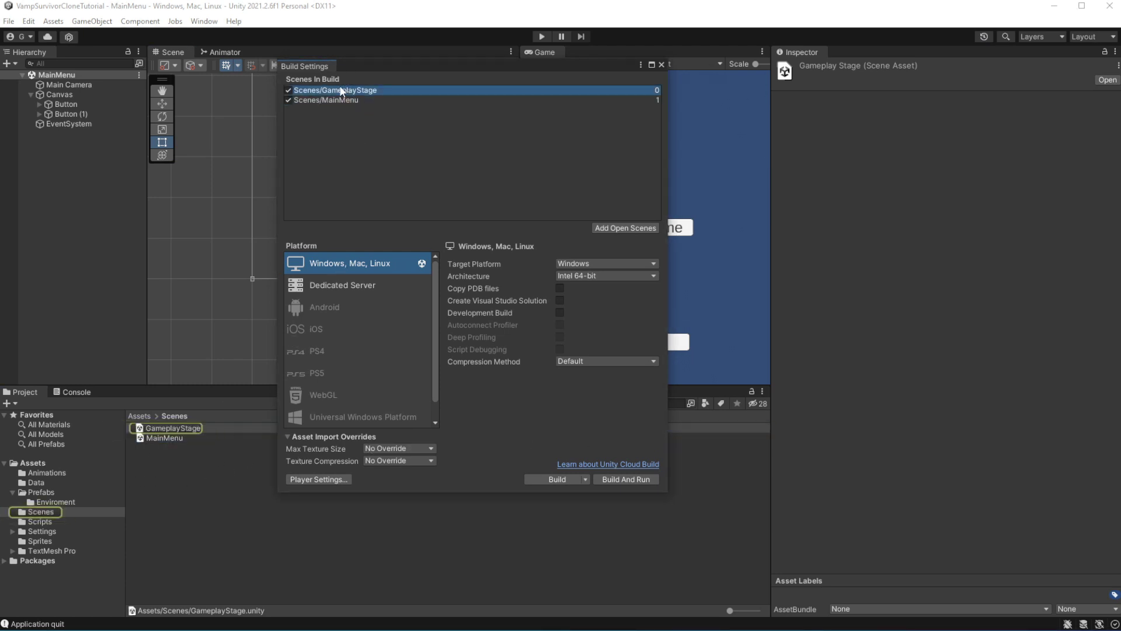
pyautogui.press('Delete')
pyautogui.moveTo(173, 429); pyautogui.dragTo(395, 167)
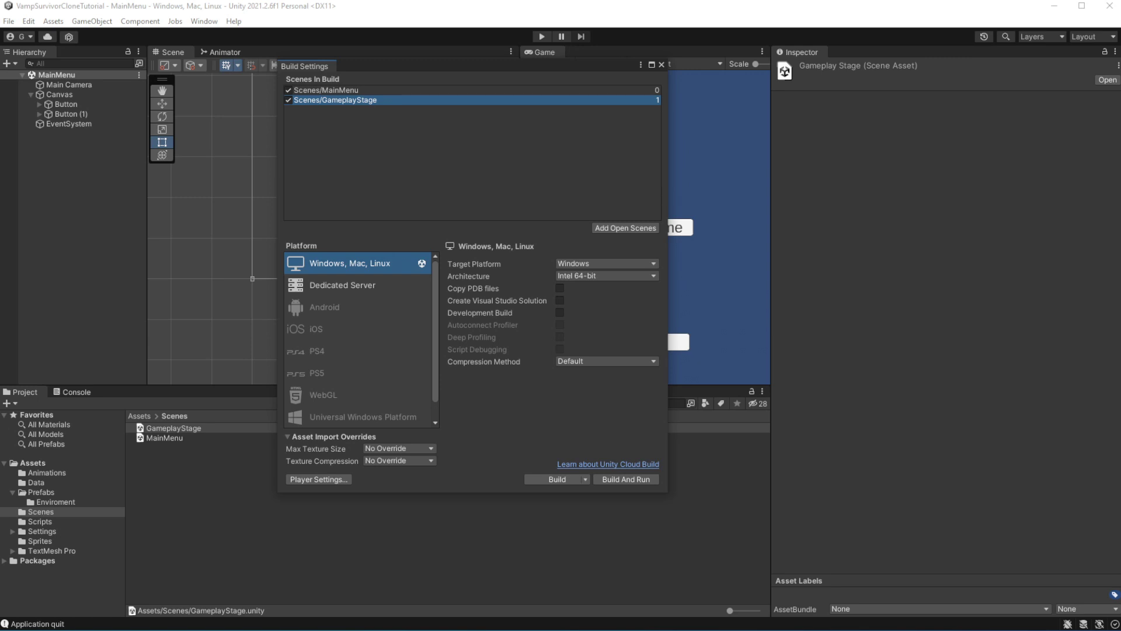
# Close Build Settings and enter Play mode to test the MainMenu scene
pyautogui.click(661, 64)
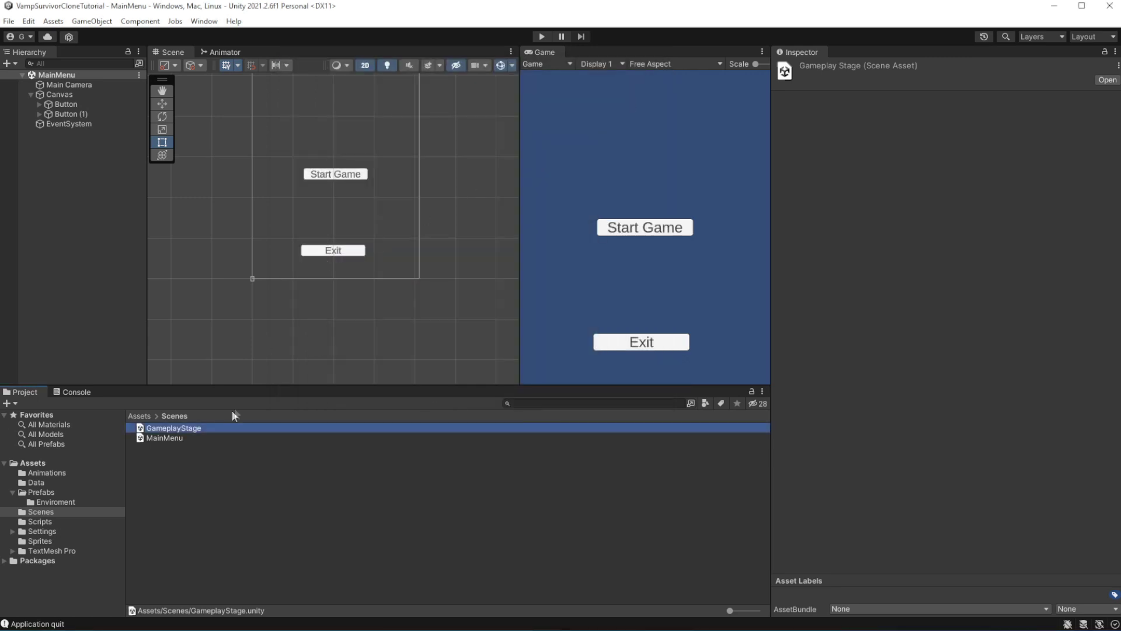
pyautogui.click(210, 504)
pyautogui.click(543, 37)
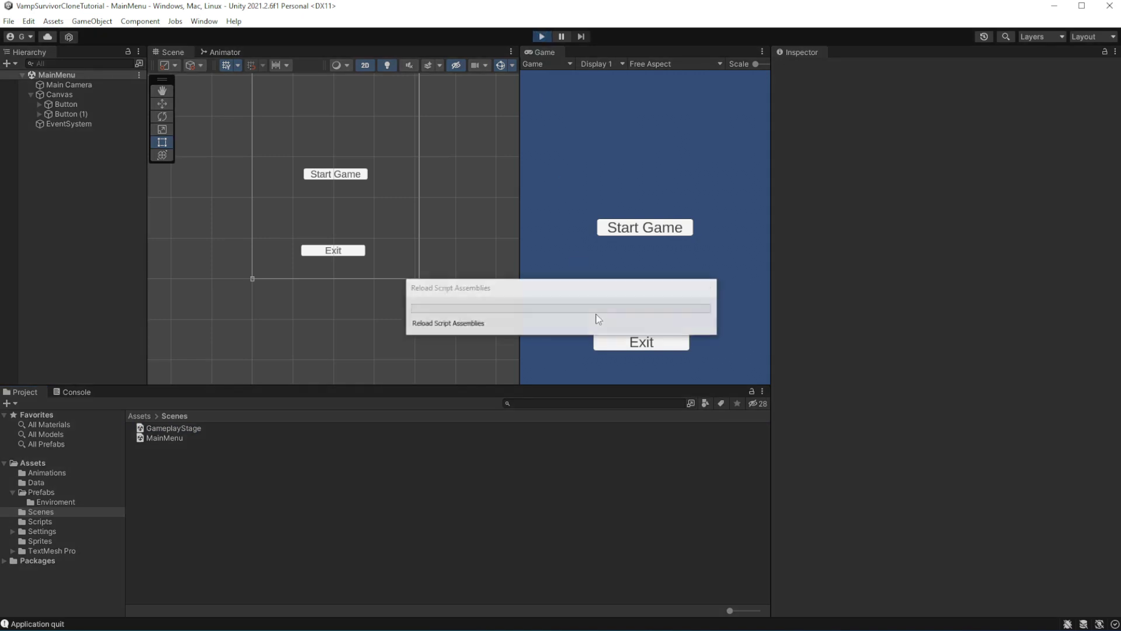